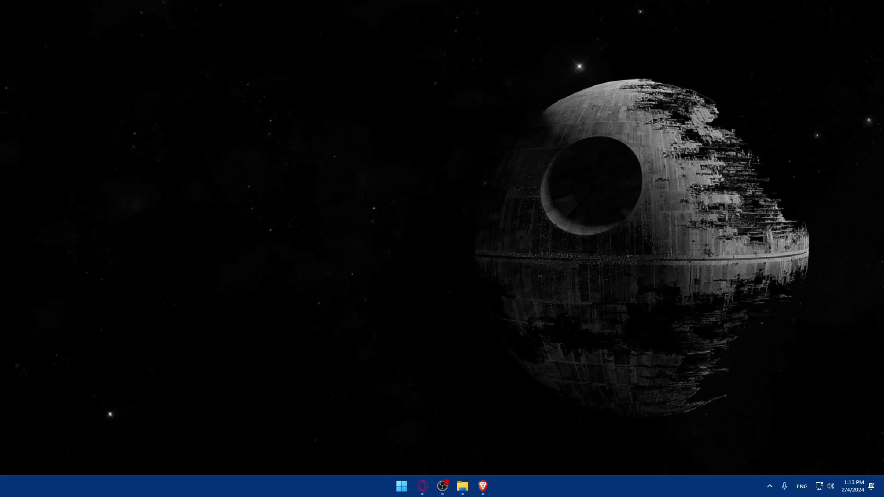
Drag the Brave taskbar icon to the first pinned position beside the Start button.
drag(483, 486, 585, 492)
Launch Brave and search Google for 'zohomail'.
click(483, 486)
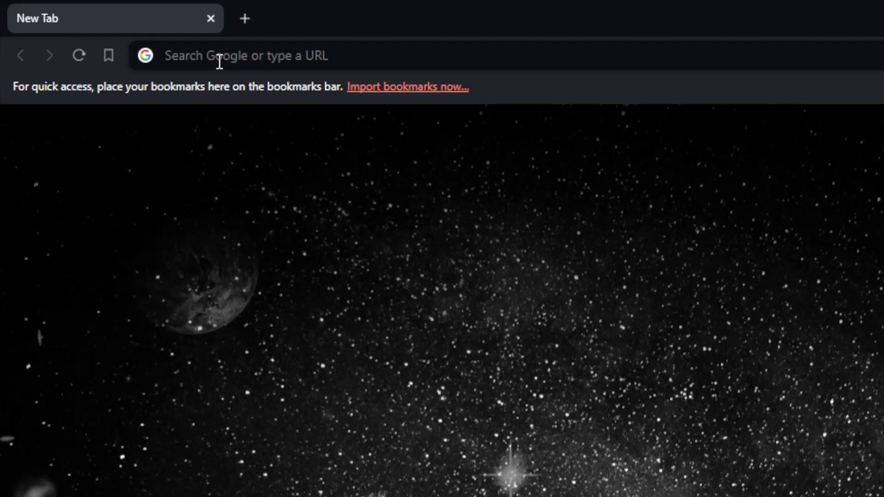
click(219, 56)
text(z)
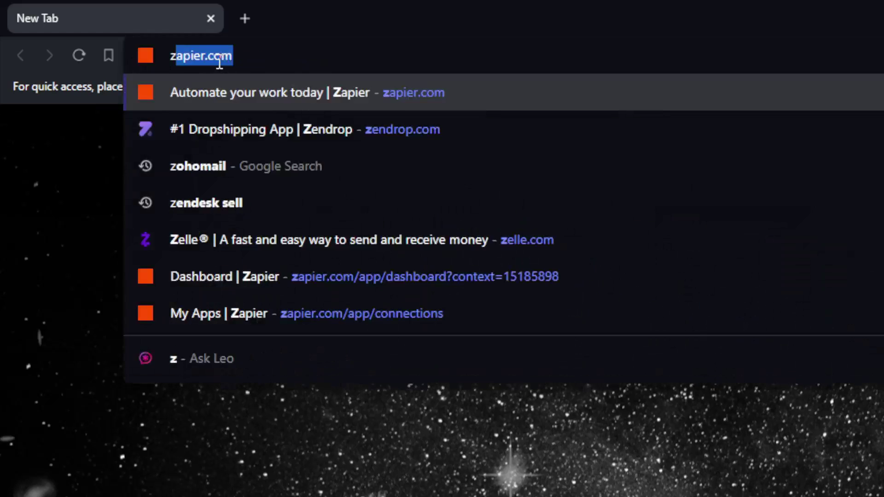
text(ohomail)
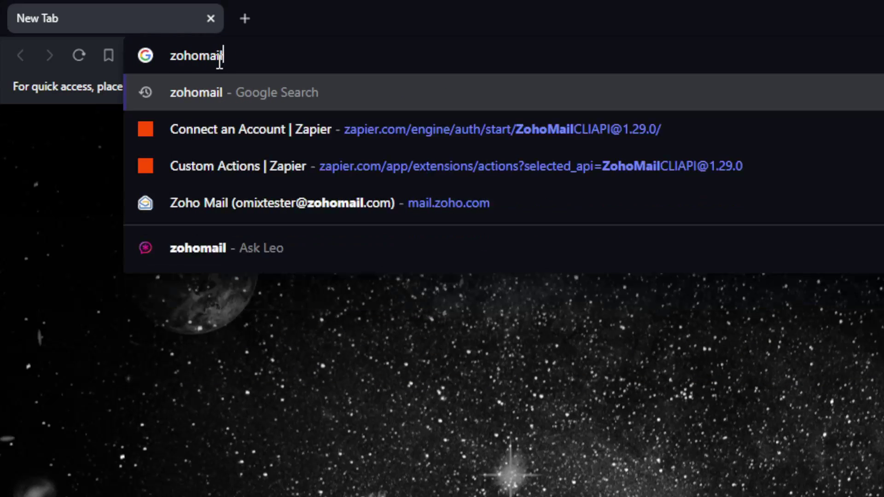
key(Return)
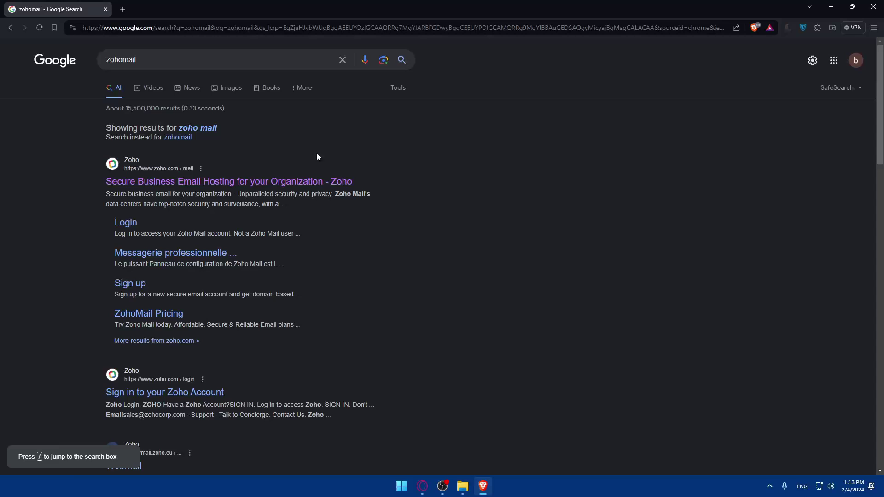
Open the Zoho Mail product site from the results and scroll through its page.
click(306, 183)
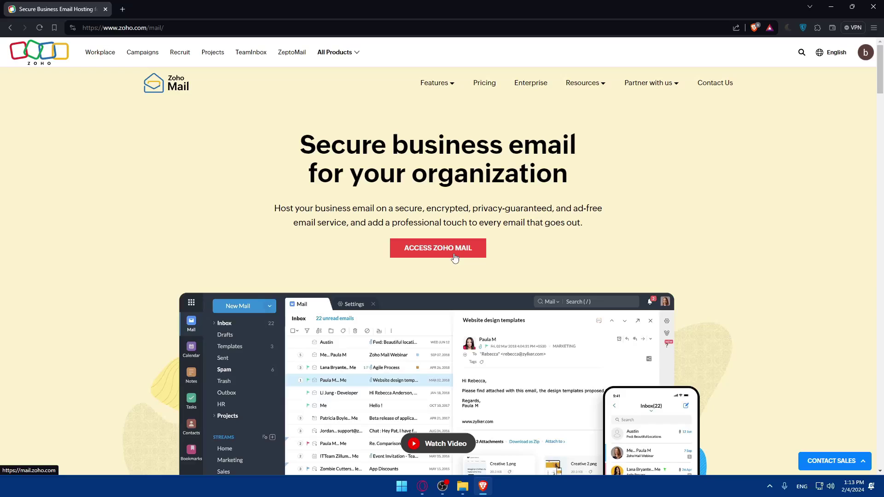
scroll(429, 267, down, 15)
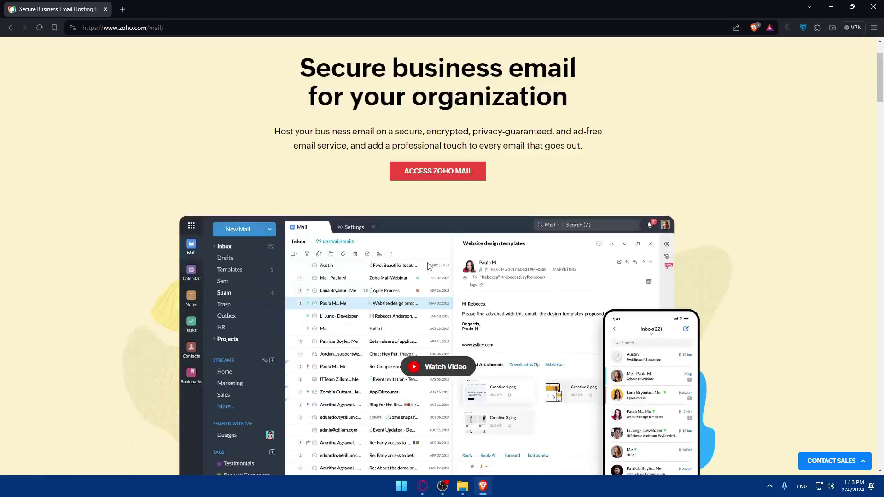
scroll(429, 267, up, 8)
scroll(429, 267, up, 6)
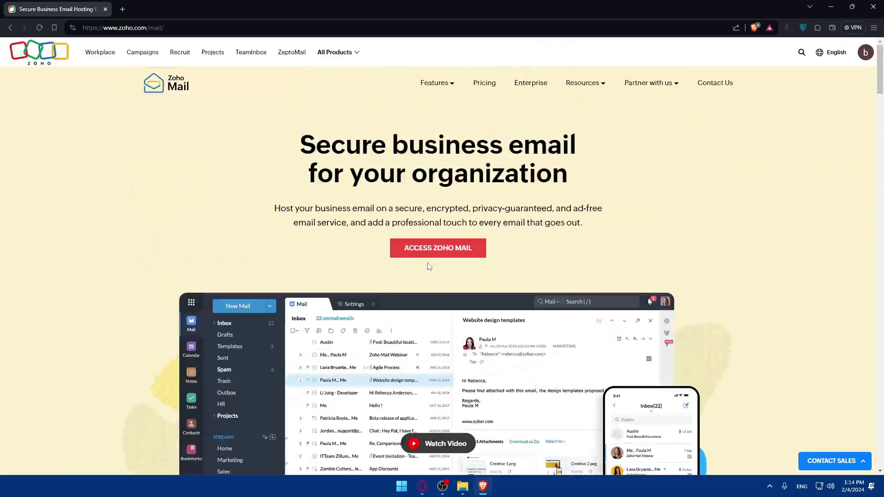
scroll(429, 267, down, 9)
scroll(429, 267, up, 8)
scroll(429, 268, down, 10)
scroll(429, 267, down, 20)
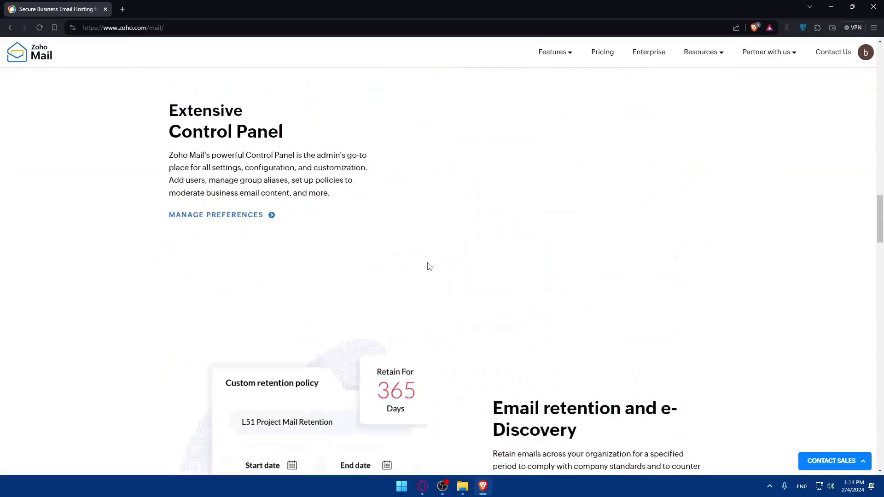
scroll(414, 265, up, 12)
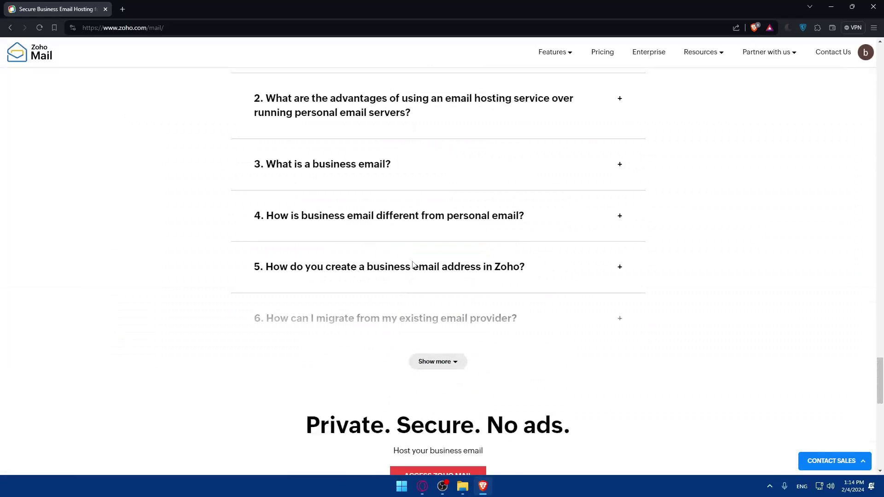
scroll(401, 266, down, 2)
Expand FAQ answers on hosting advantages, business email, business vs personal, and creating an address.
click(428, 257)
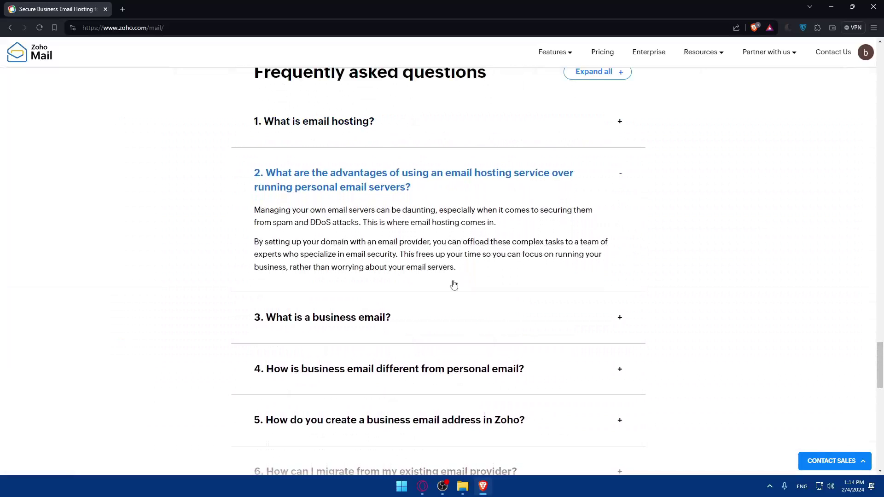
click(432, 327)
click(438, 347)
scroll(438, 346, down, 2)
click(438, 346)
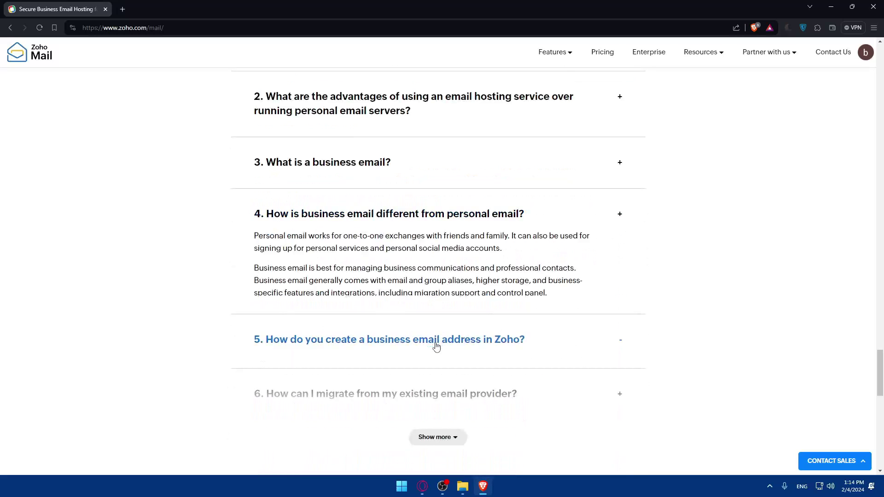
click(440, 426)
Expand FAQ answers on migration, customer favourites, spam protection, storage and choosing a plan.
scroll(446, 397, down, 2)
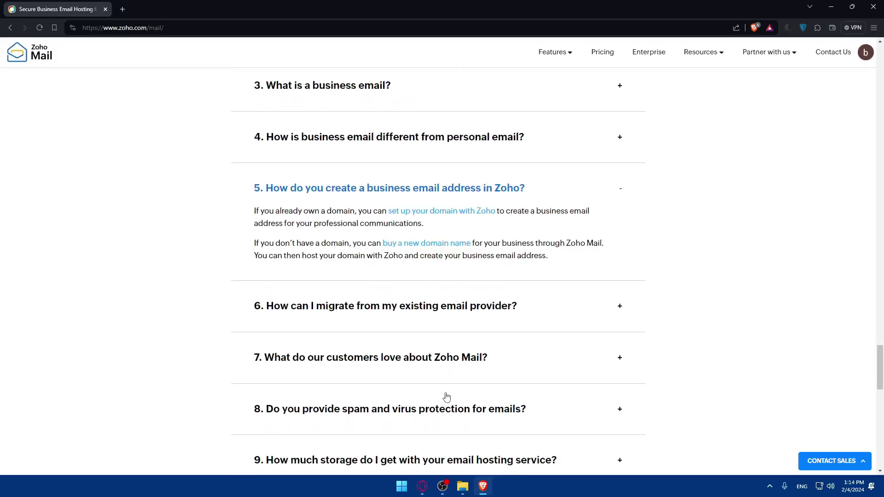
click(466, 307)
click(441, 382)
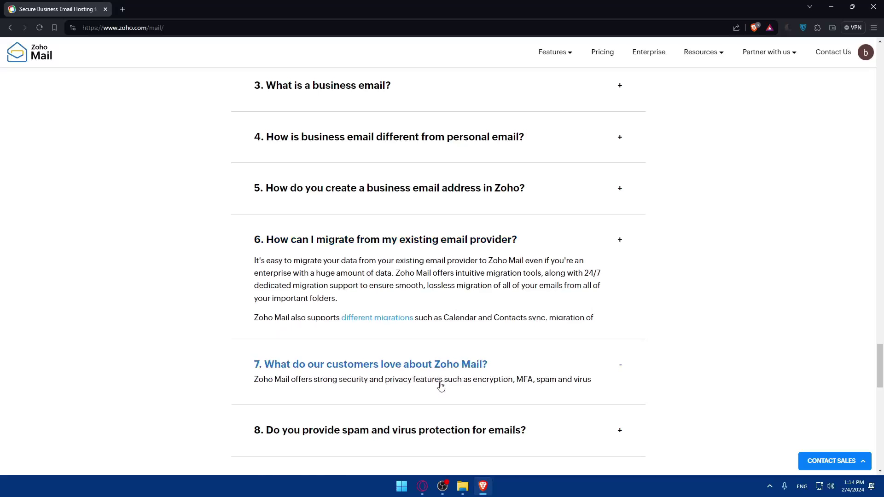
click(435, 419)
click(433, 449)
scroll(436, 413, down, 2)
scroll(436, 413, down, 2)
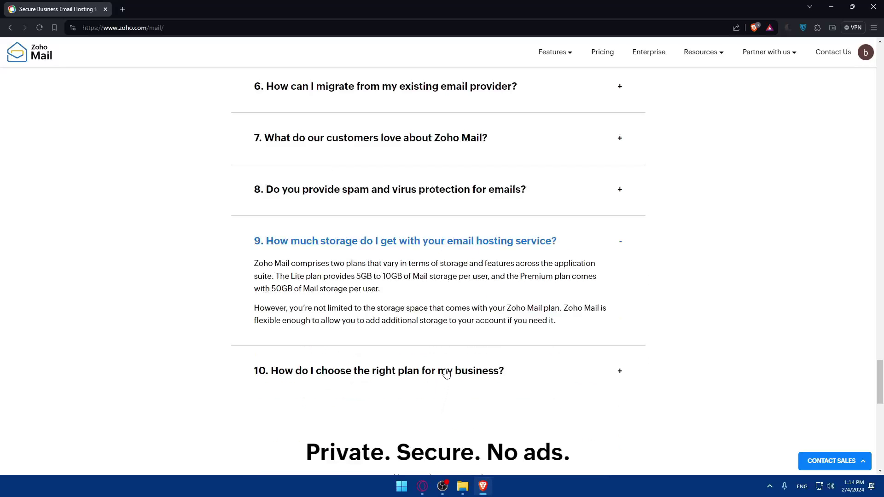
click(450, 368)
scroll(452, 361, down, 4)
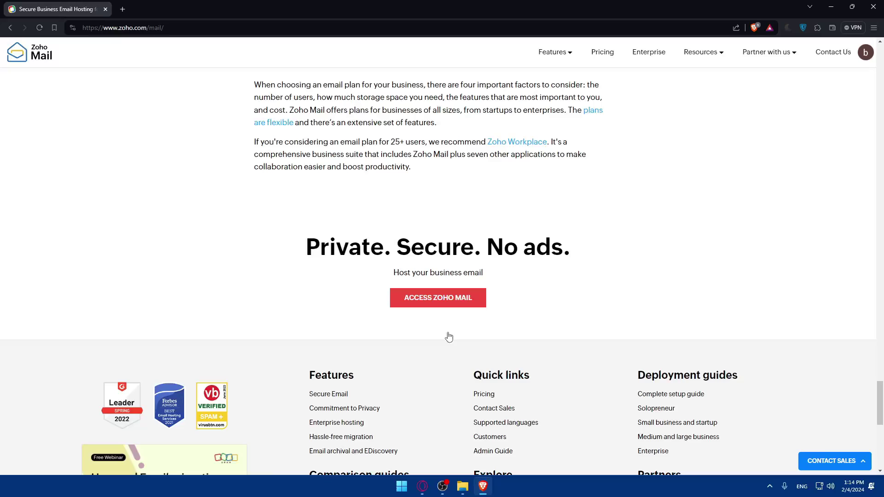
scroll(448, 336, up, 20)
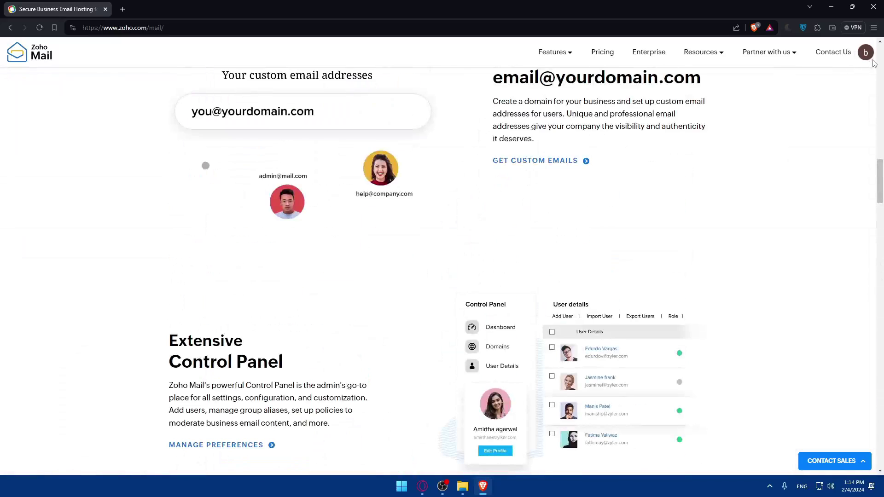
scroll(874, 63, up, 15)
scroll(594, 57, down, 6)
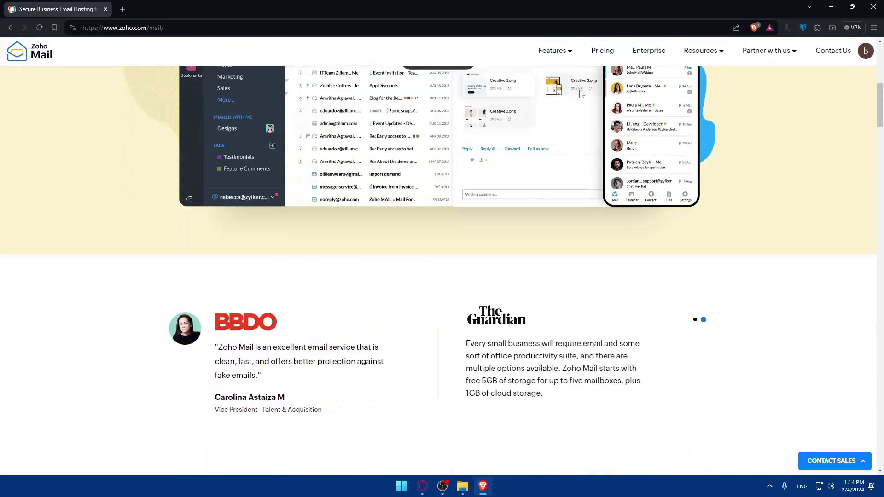
Review the Zoho Mail pricing plans page and bring up the signed-in account card.
click(594, 57)
scroll(523, 145, down, 3)
scroll(523, 147, up, 2)
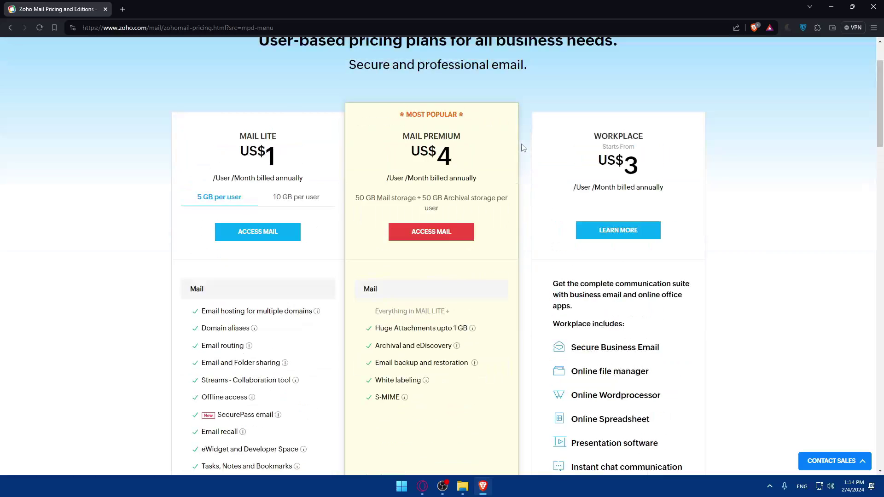
scroll(523, 147, down, 6)
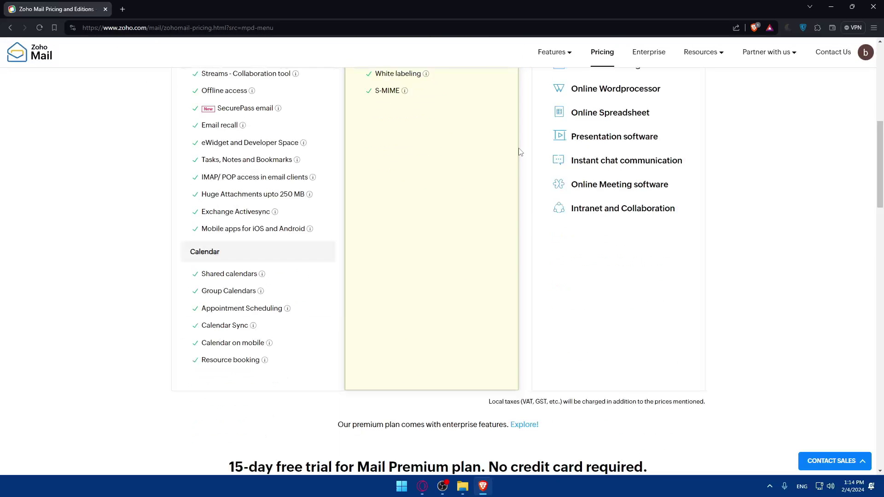
scroll(520, 148, up, 8)
click(865, 54)
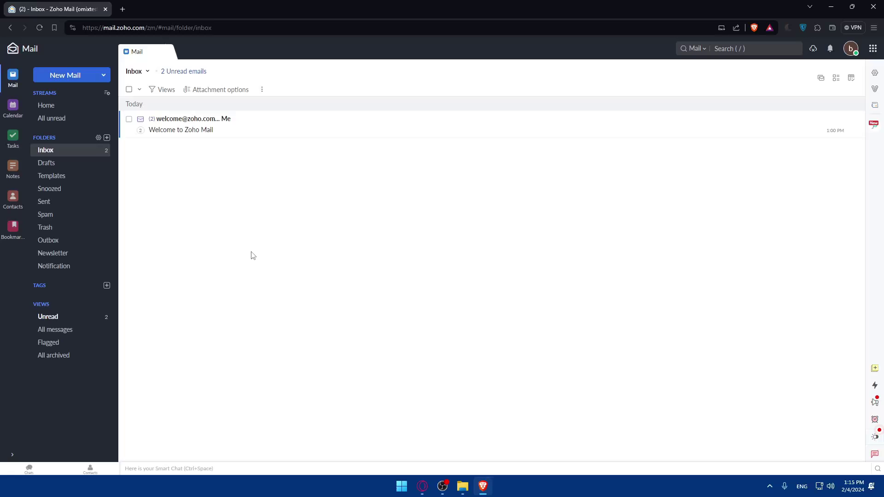
Switch Mail to night mode and check the profile's availability status list without changing it.
click(875, 438)
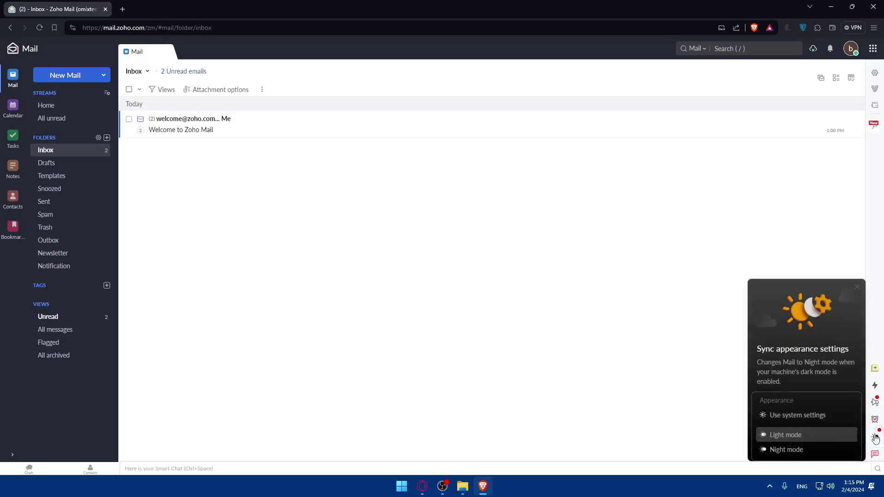
click(785, 450)
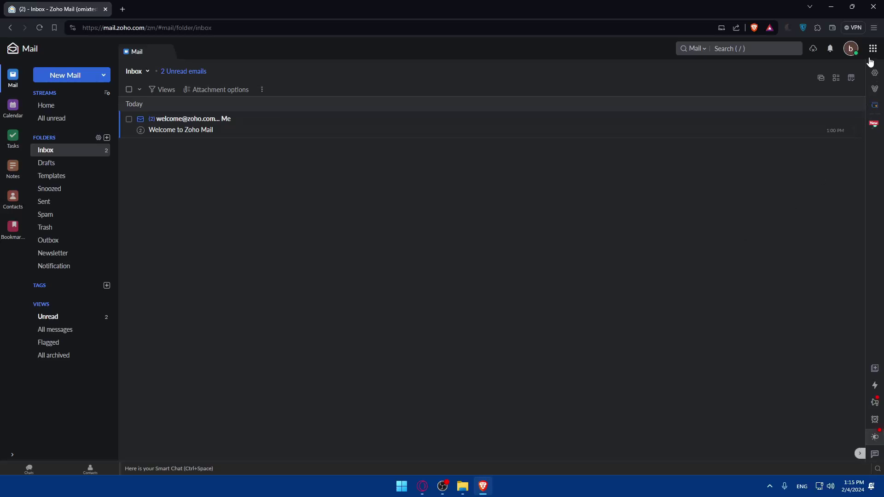
click(850, 48)
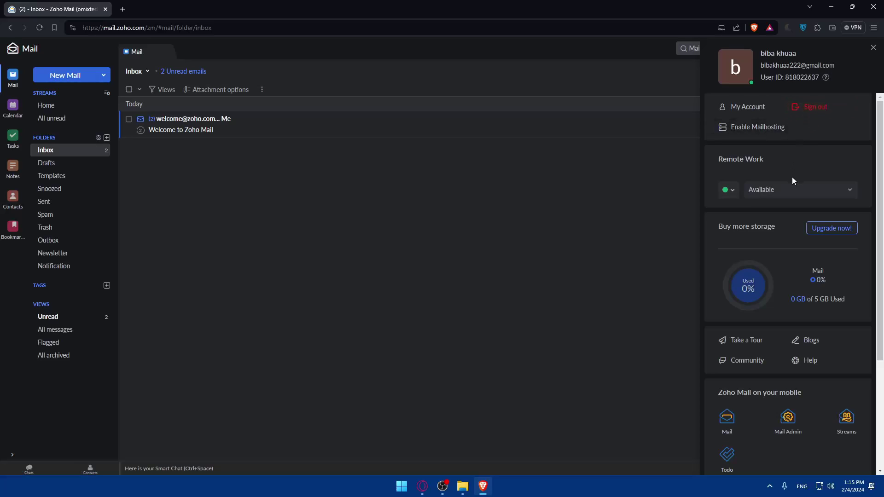
click(792, 191)
click(738, 189)
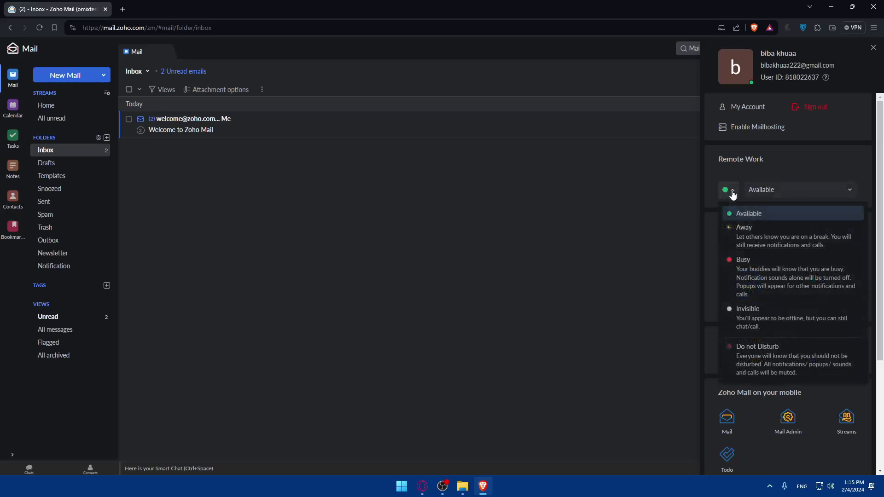
click(753, 208)
Close the account profile panel, reopen it, and close it again.
scroll(794, 216, down, 3)
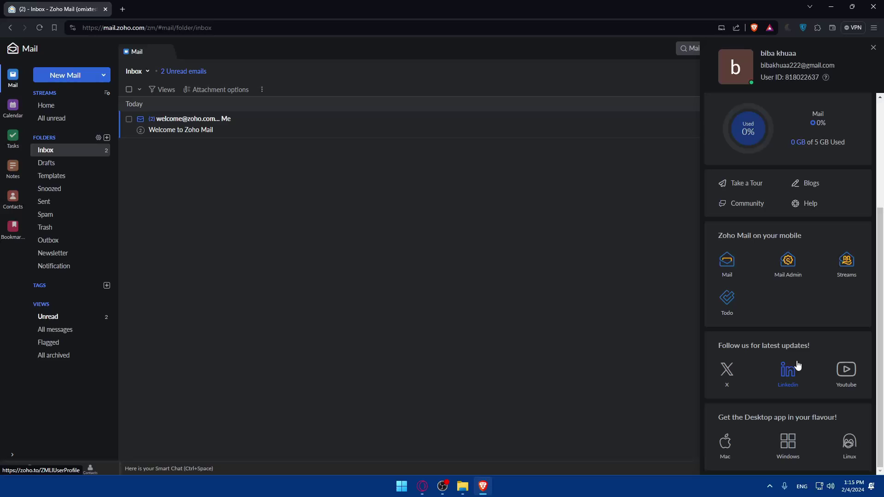
click(689, 160)
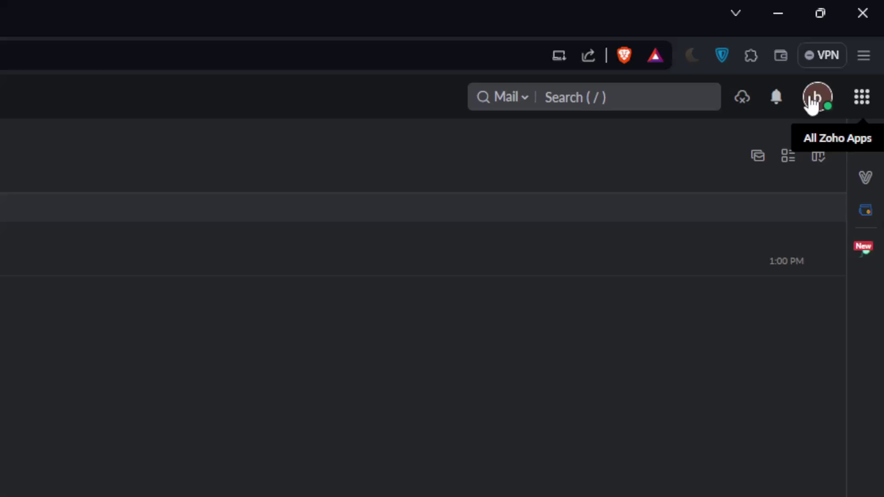
click(851, 50)
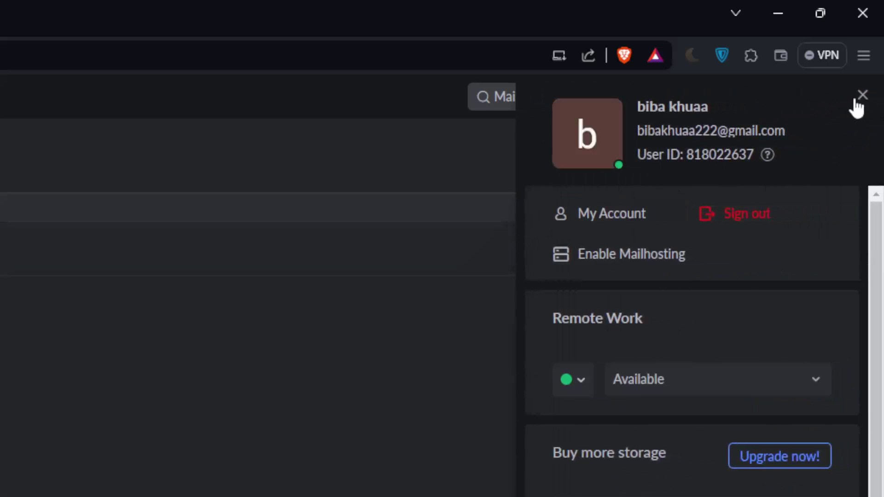
click(857, 100)
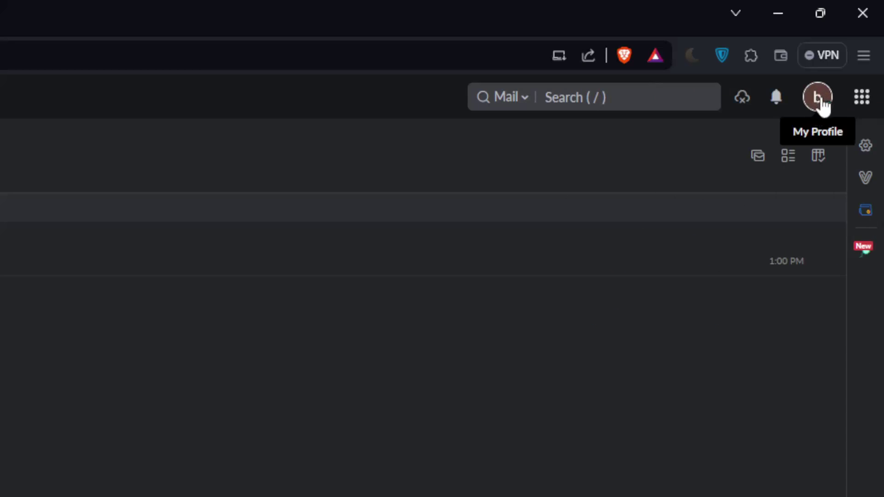
Open mail settings and browse Integrations > Extensions and the Create Extension instructions.
click(864, 146)
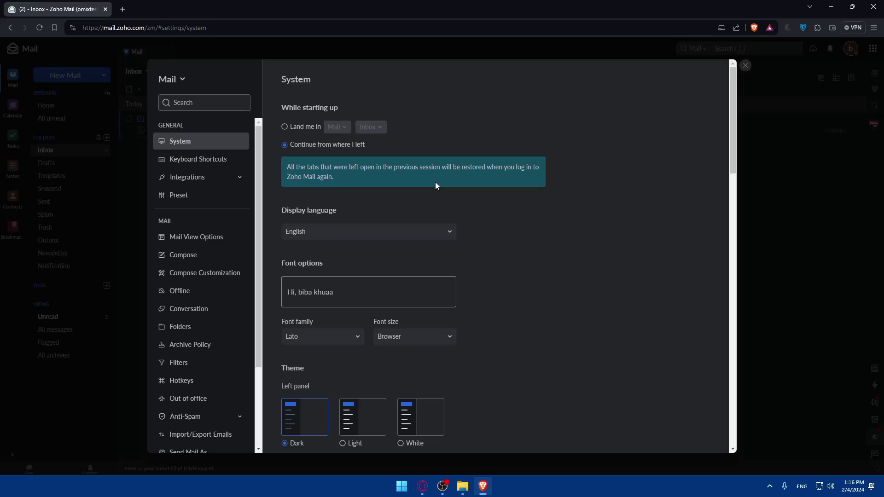
click(220, 179)
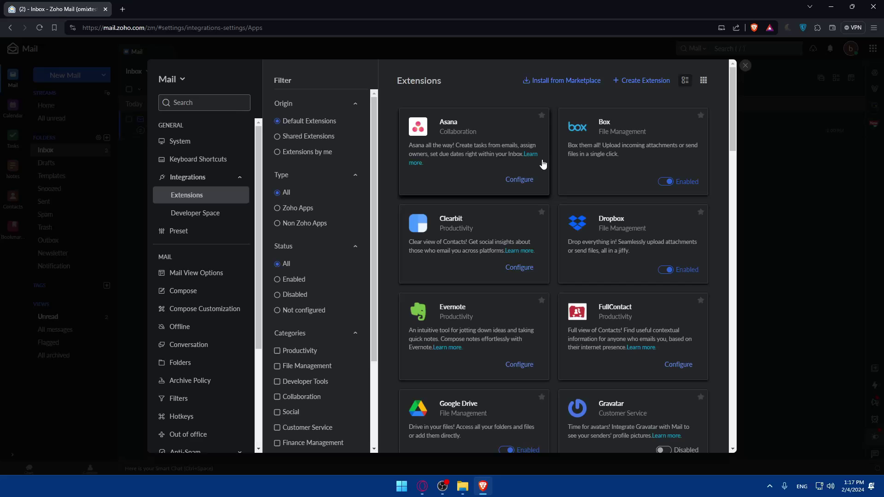
scroll(543, 164, down, 15)
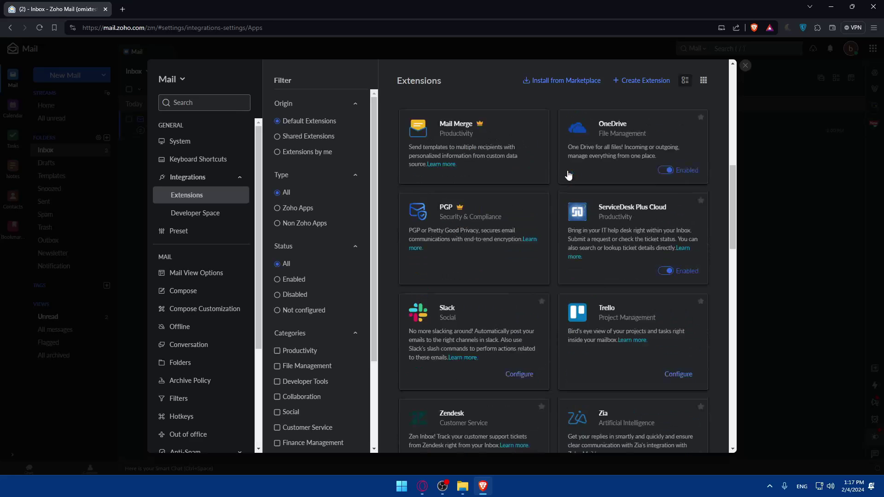
scroll(569, 174, down, 15)
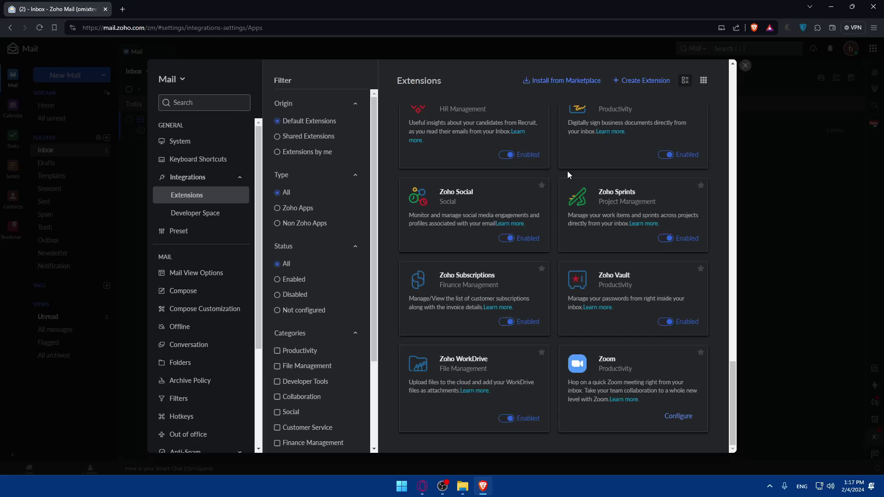
scroll(568, 175, up, 12)
scroll(567, 170, up, 10)
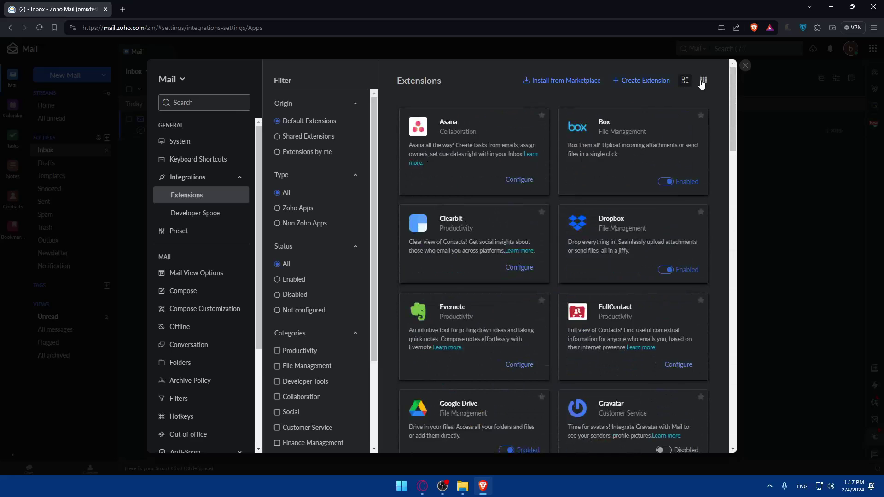
click(654, 81)
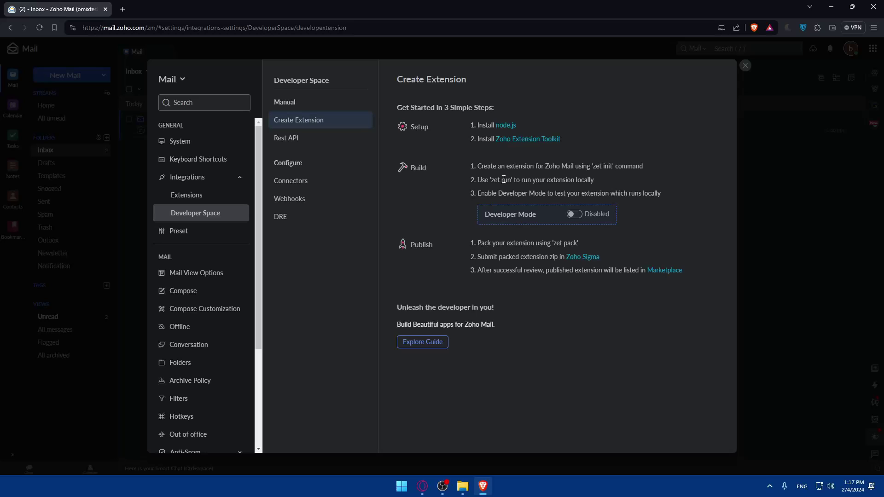
Search settings for 'imap' and open the folder settings for IMAP client visibility.
click(248, 102)
text(imap)
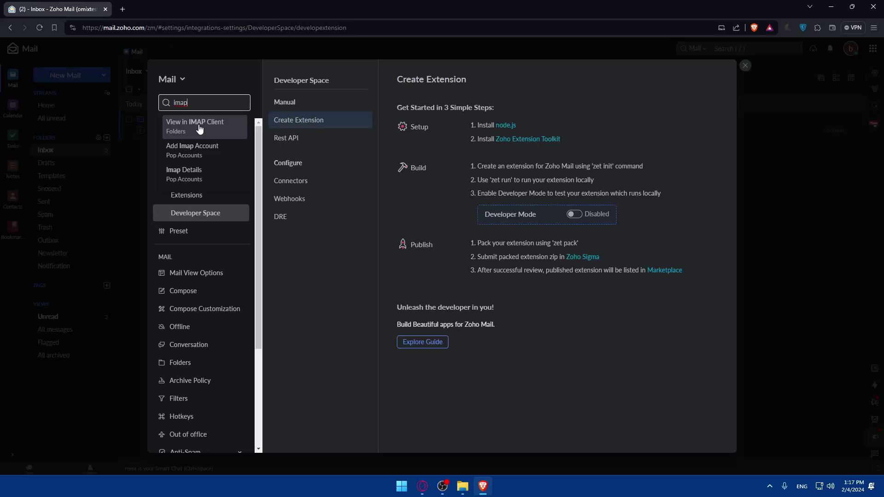
click(199, 128)
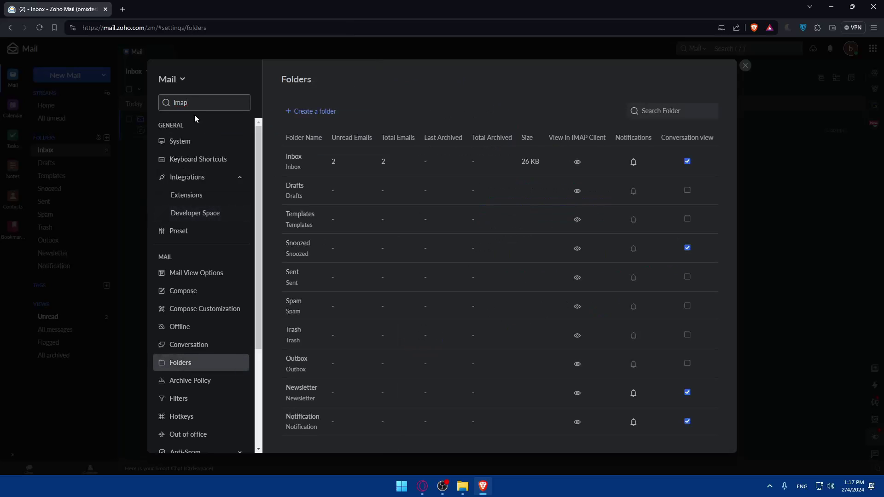
Open the Add IMAP Account settings from the 'imap' search and dismiss the fetch interval popup.
click(194, 102)
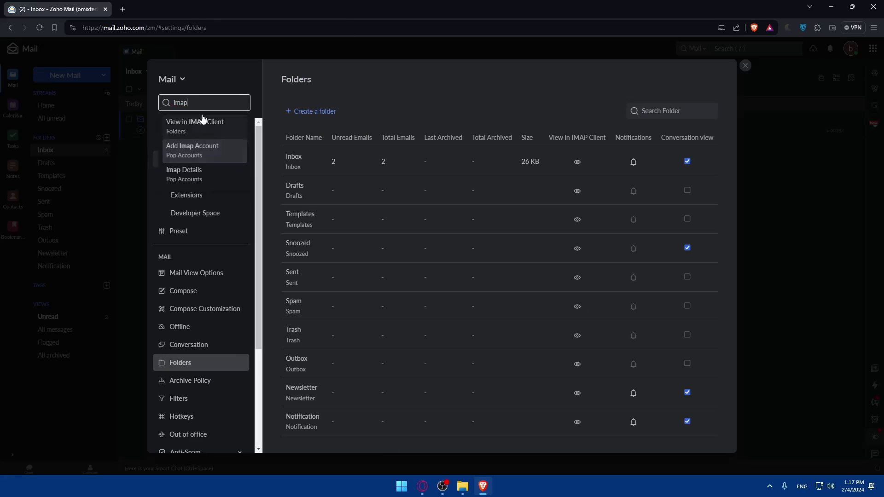
click(203, 150)
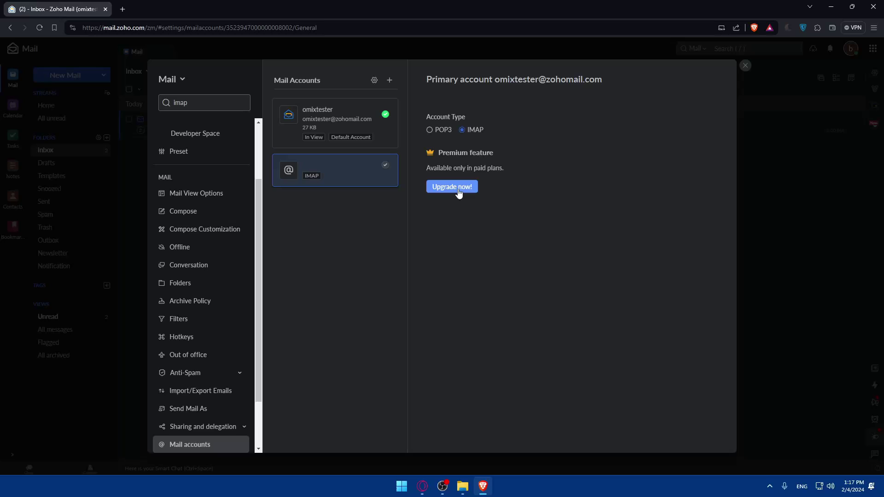
click(391, 81)
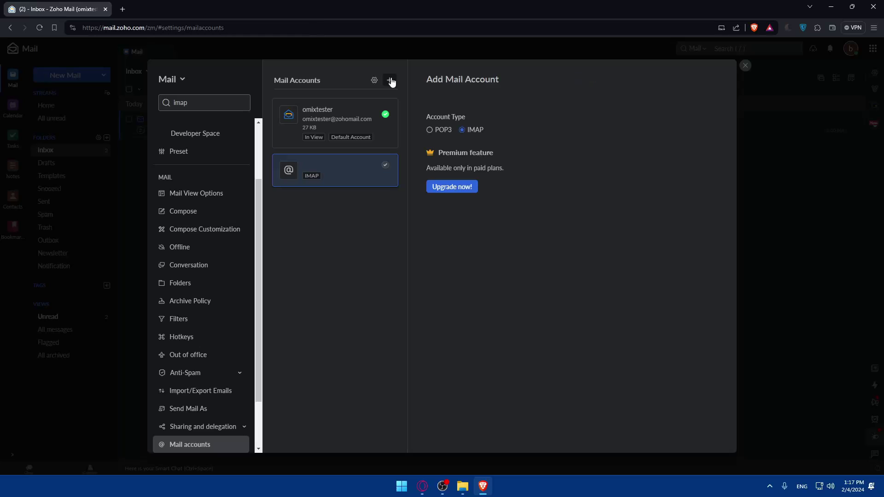
click(379, 82)
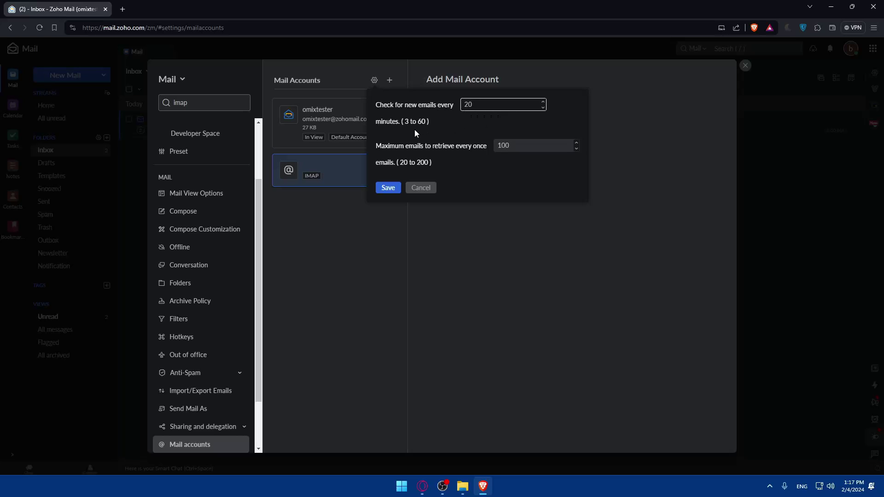
click(398, 213)
Start a new mail account draft and set its account type to POP3.
click(362, 176)
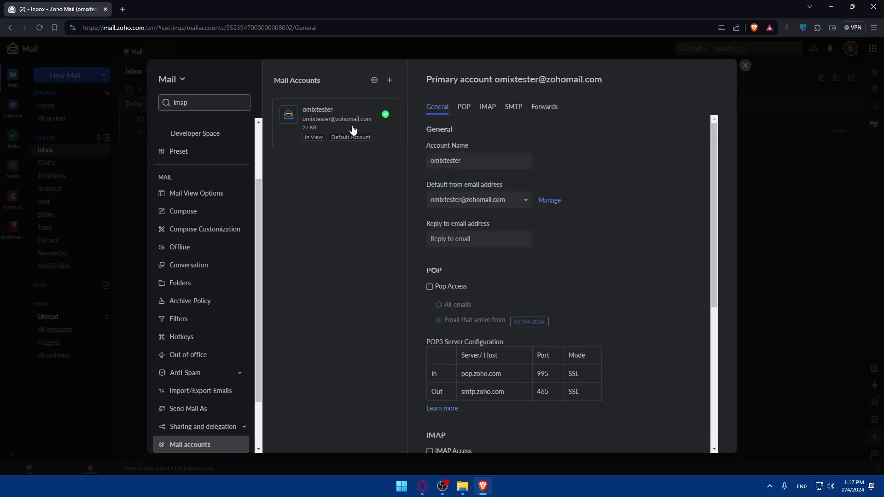
click(389, 80)
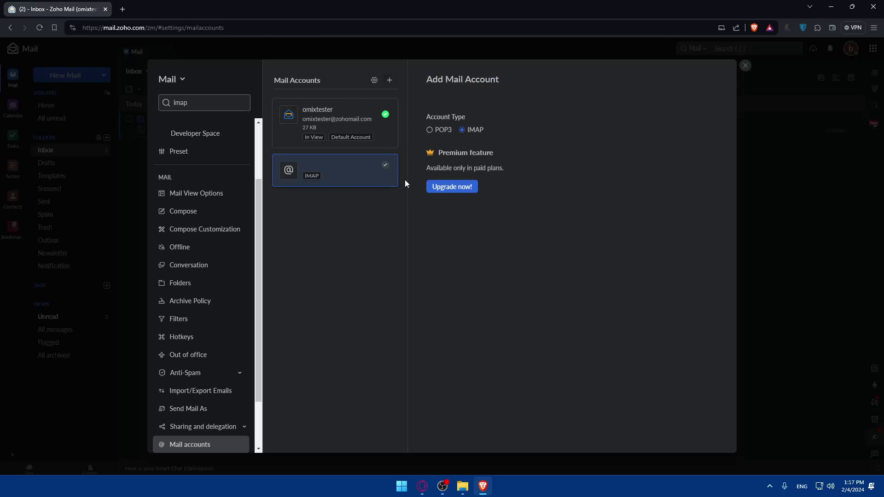
click(432, 133)
Set the new account to POP3 with Others as the provider and scroll the form.
click(464, 133)
click(443, 132)
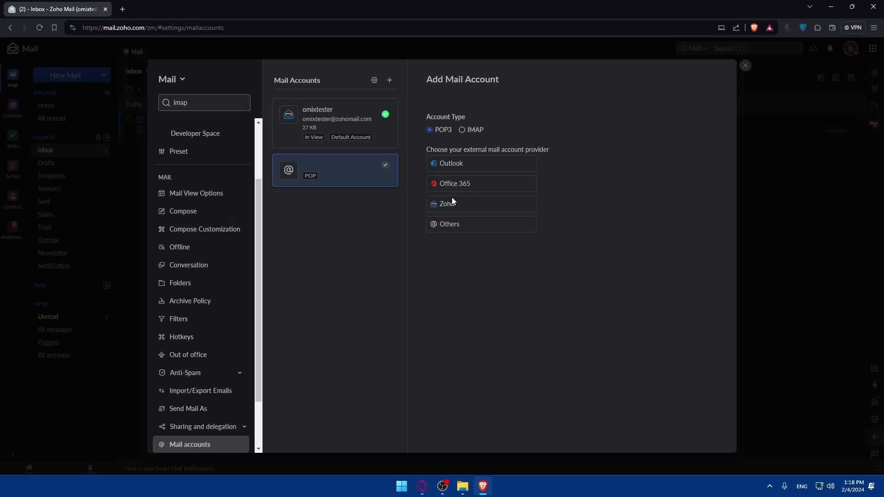
click(457, 225)
scroll(482, 194, down, 5)
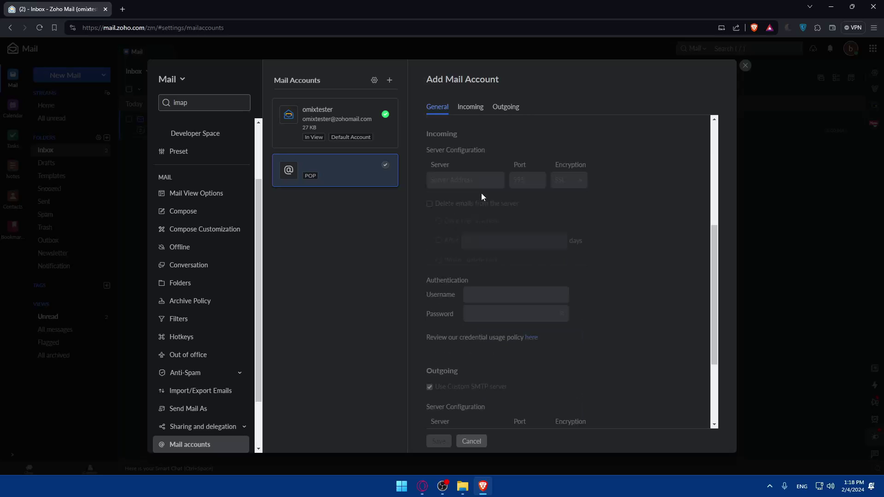
scroll(482, 193, up, 5)
scroll(482, 193, down, 7)
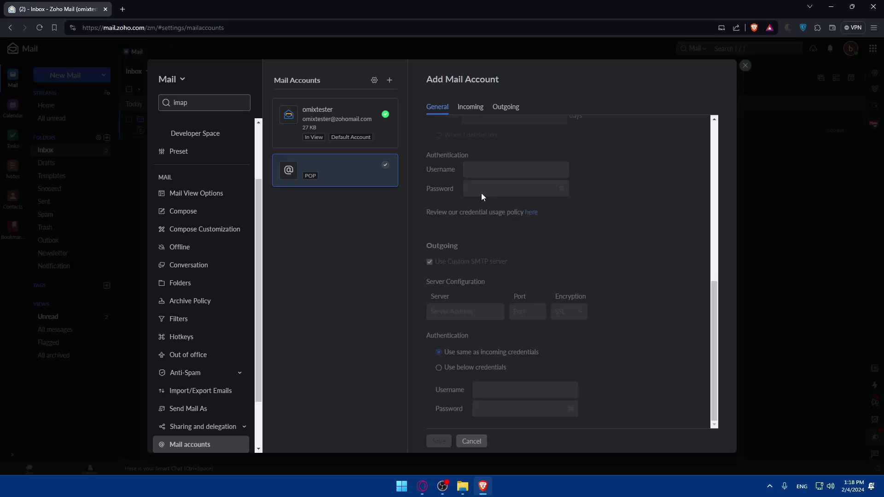
scroll(481, 197, up, 7)
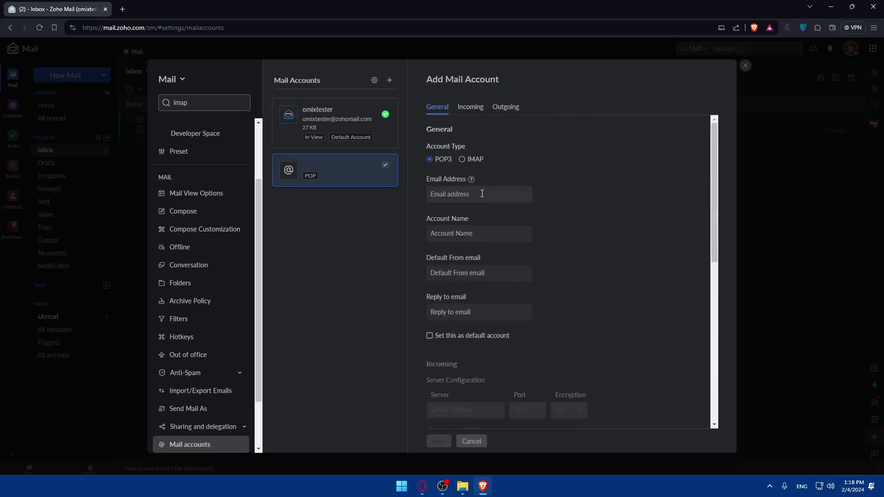
Switch the account type back to IMAP to bring up the paid-plan notice.
click(462, 160)
click(431, 161)
click(462, 160)
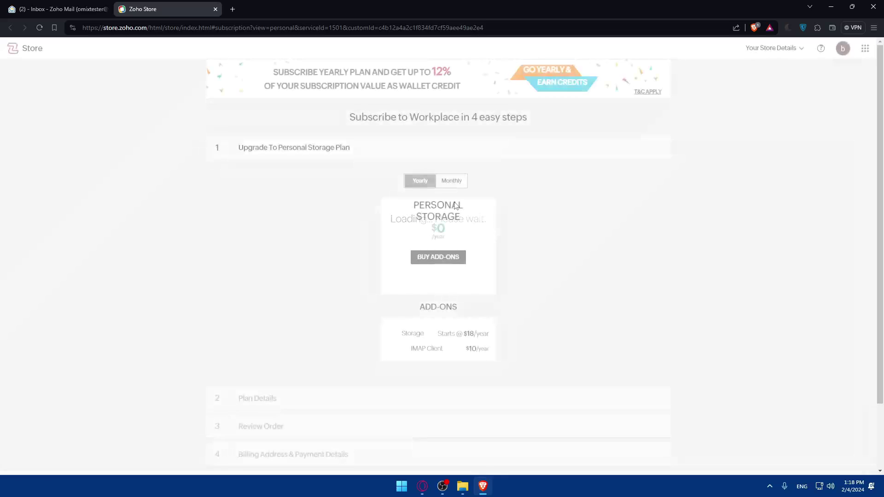
Scroll through the Zoho Store page listing Personal Storage and the $10/year IMAP Client add-on.
scroll(456, 202, down, 2)
scroll(455, 202, up, 2)
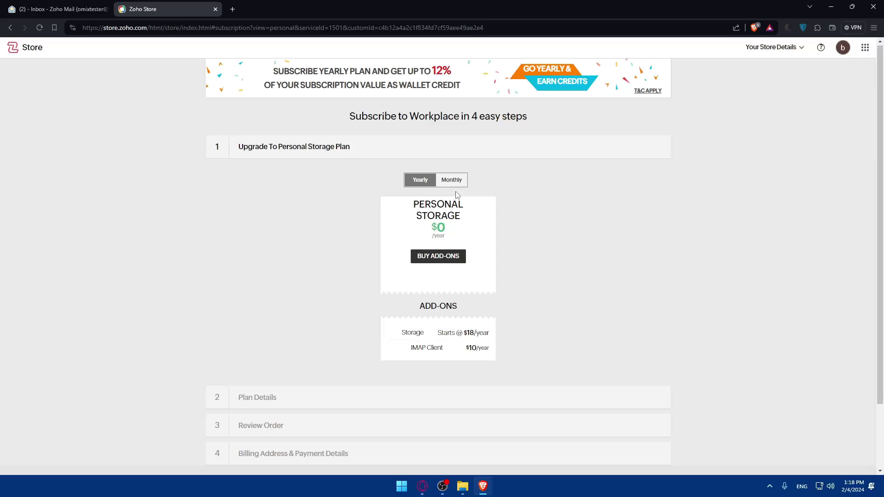
scroll(438, 214, down, 2)
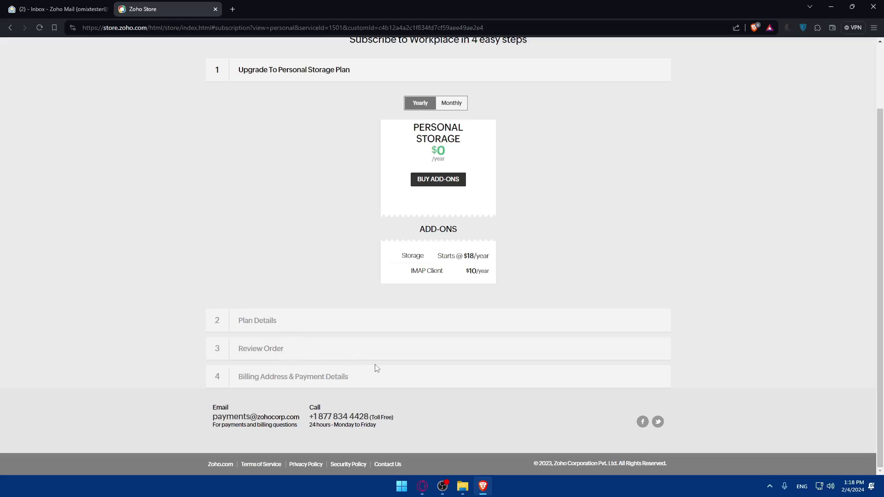
scroll(339, 365, up, 2)
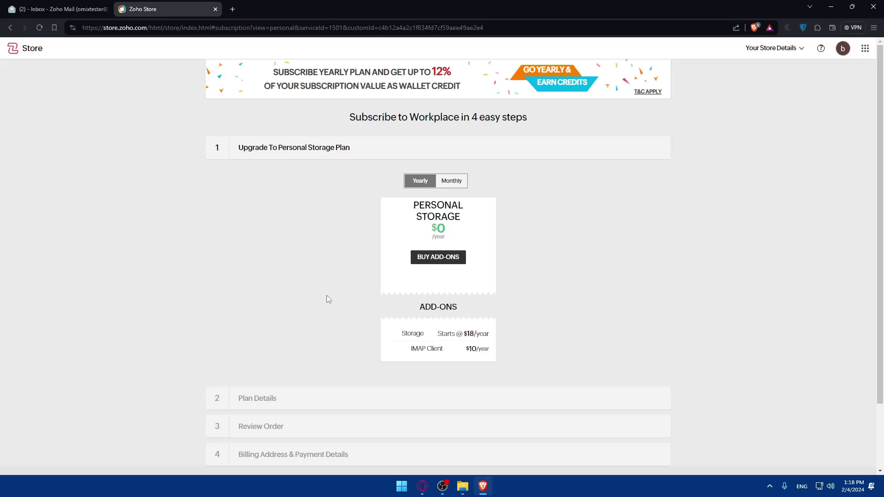
Close the store tab and open the extensions Marketplace from Settings > Integrations > Extensions.
click(215, 10)
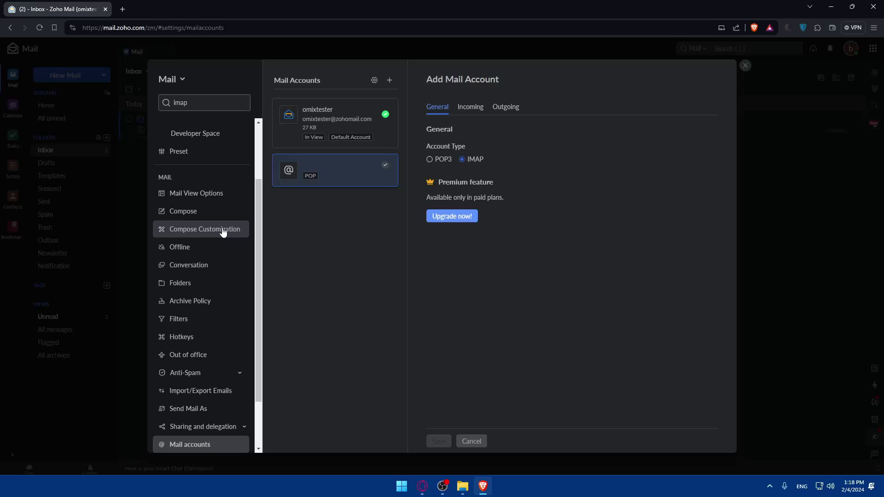
scroll(219, 191, up, 2)
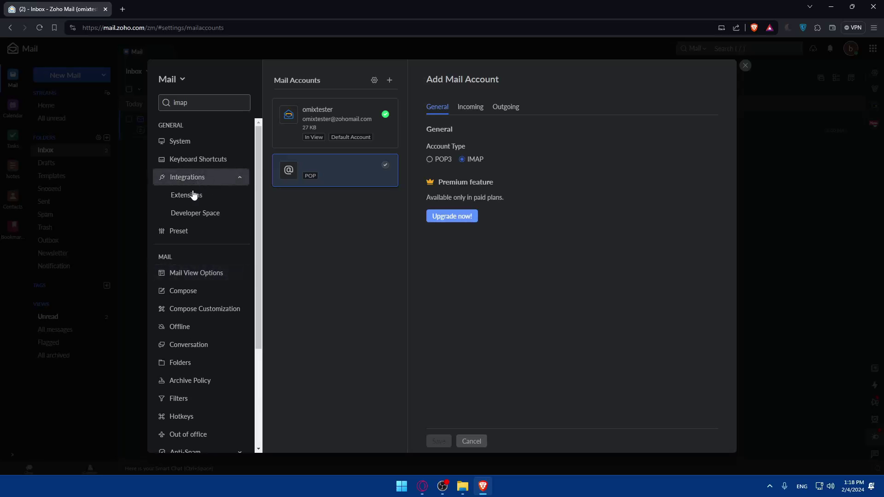
click(203, 195)
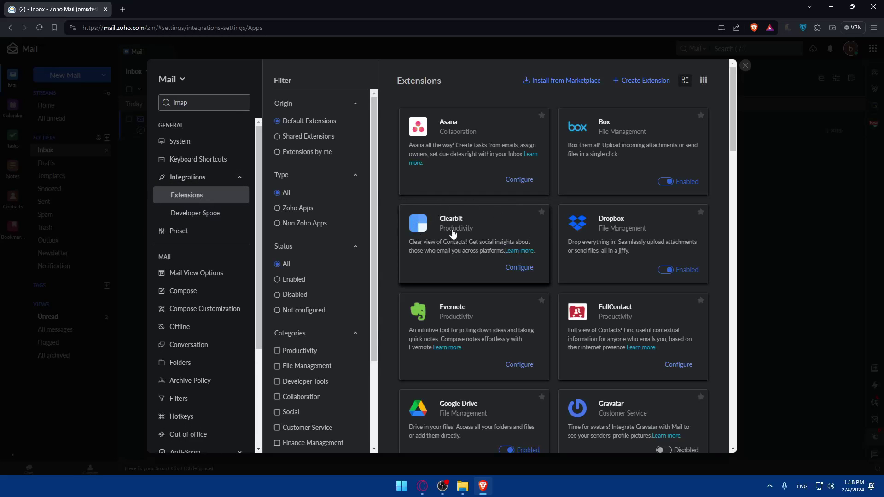
scroll(482, 212, down, 10)
scroll(484, 215, up, 10)
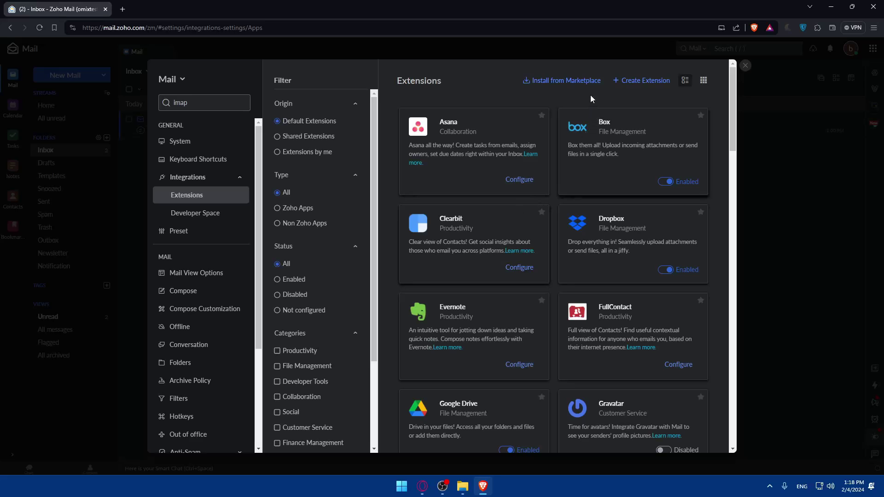
click(566, 81)
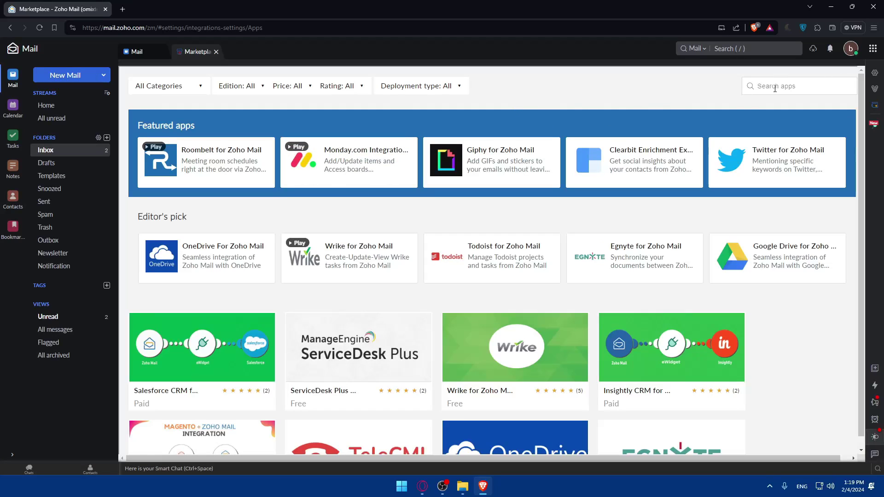
Search the Marketplace for 'apple mail', then narrow the search to 'apple'.
text(apple mail)
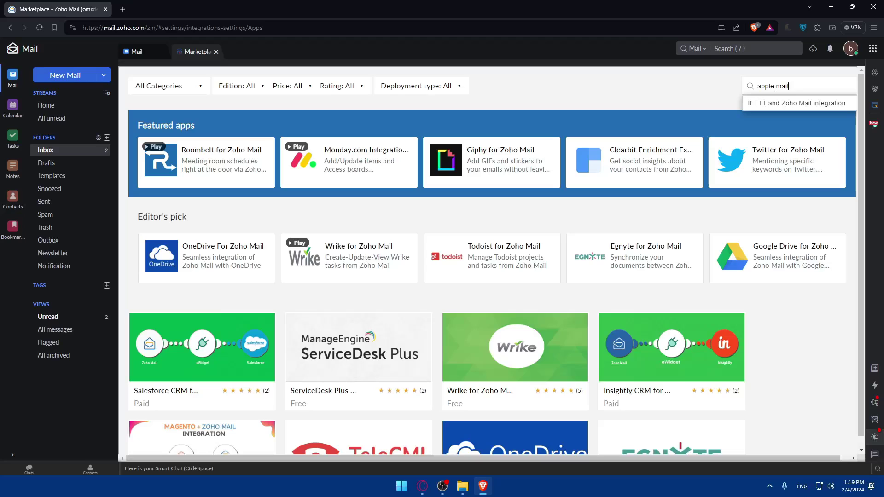
key(Return)
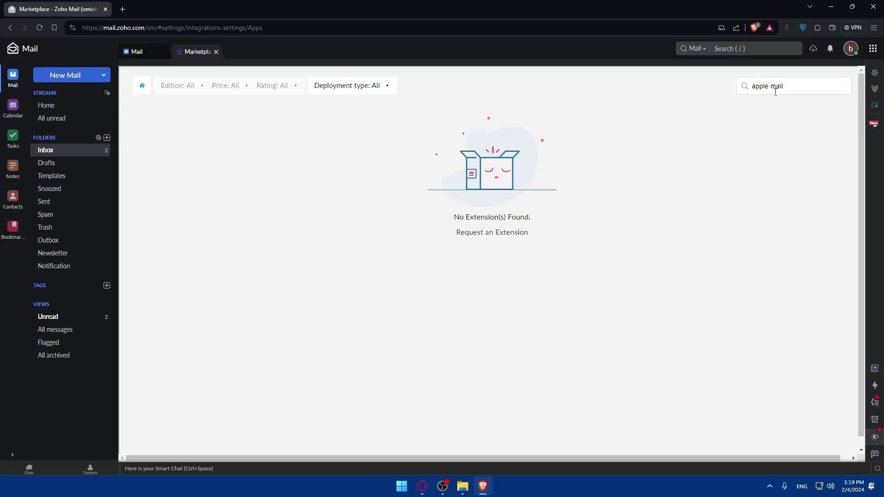
double_click(776, 86)
key(BackSpace)
key(BackSpace)
key(Return)
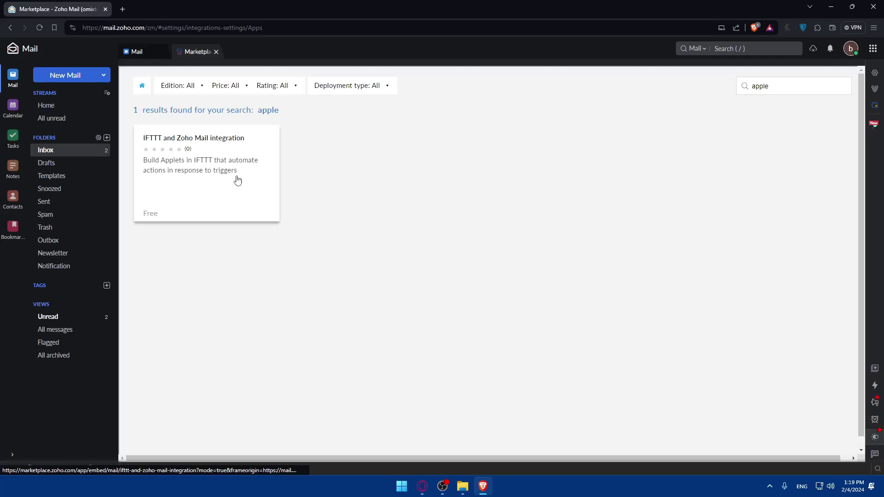
Search the Marketplace for 'mail' and scroll through the 71 results.
drag(779, 88, 726, 89)
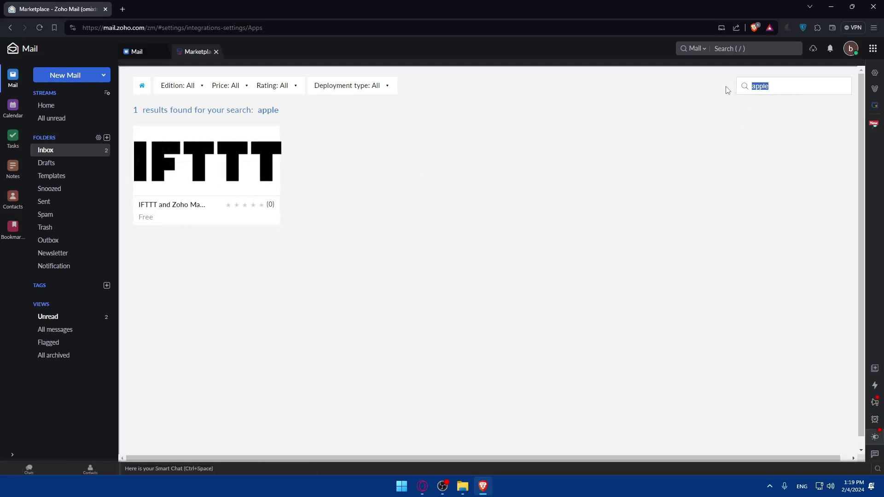
text(mail)
key(Return)
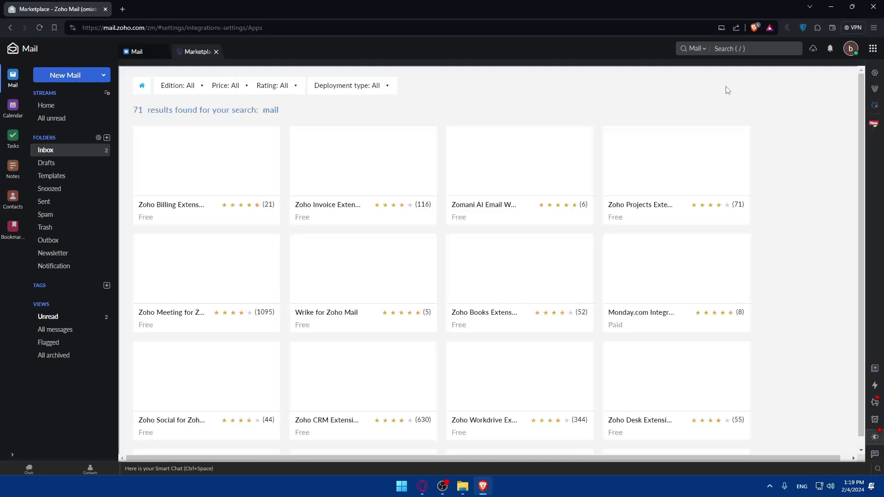
scroll(551, 165, down, 15)
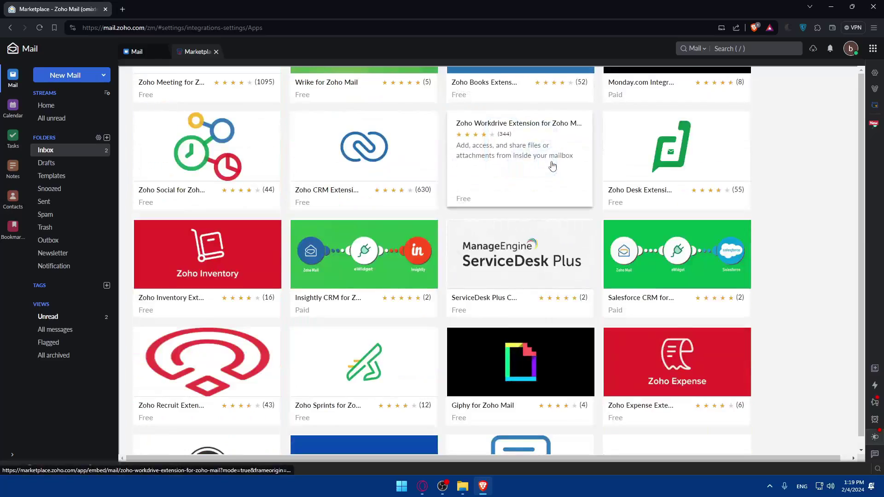
scroll(550, 165, up, 2)
scroll(549, 166, down, 20)
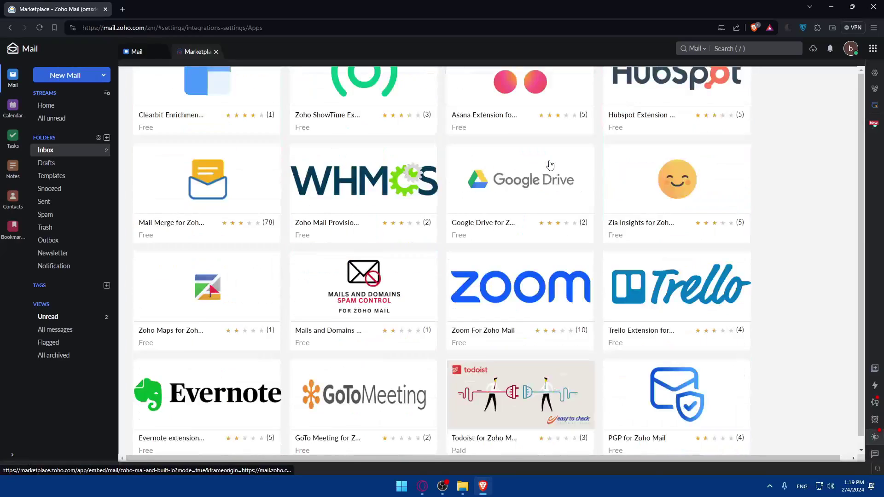
scroll(545, 161, down, 2)
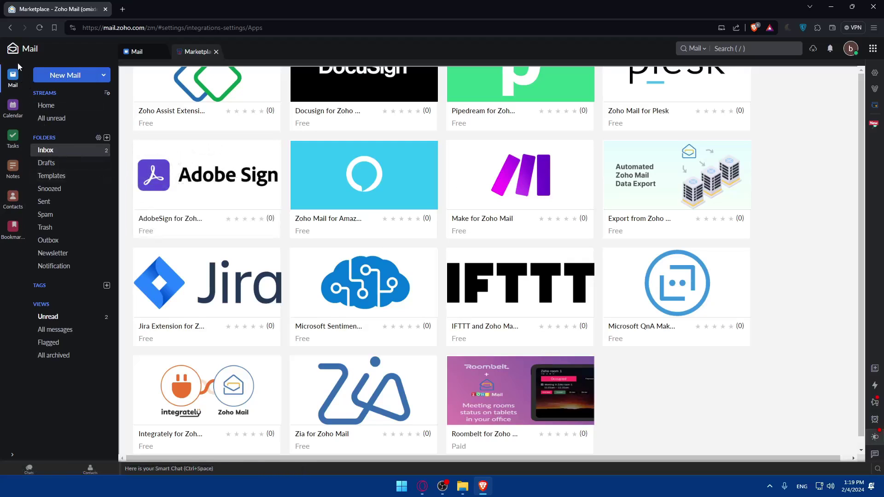
Open the Developer Space page under Integrations in Zoho Mail settings, showing Create Extension.
click(875, 72)
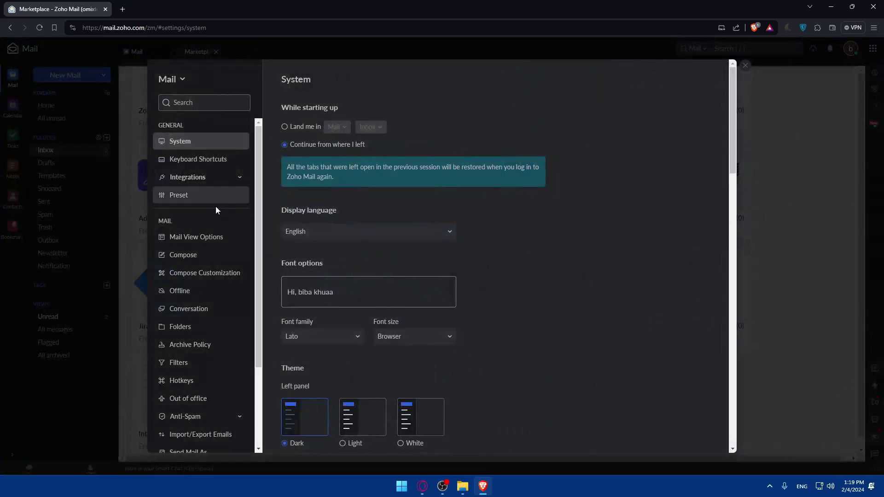
click(201, 178)
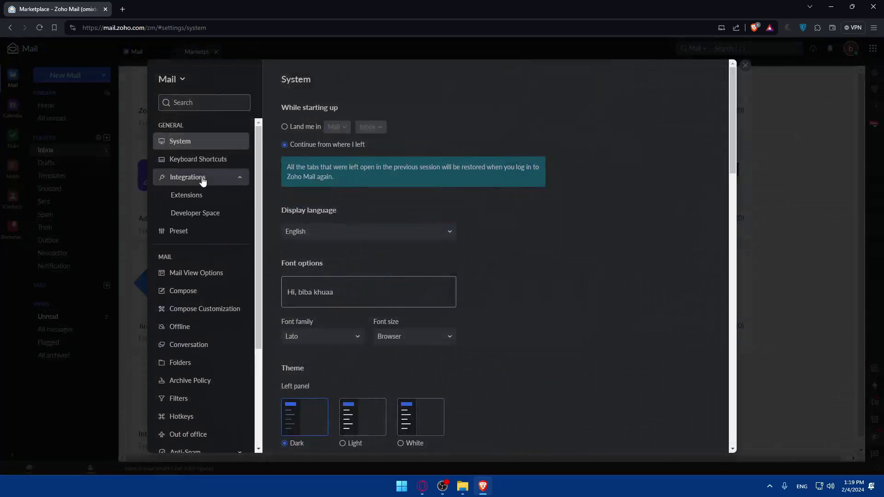
click(205, 214)
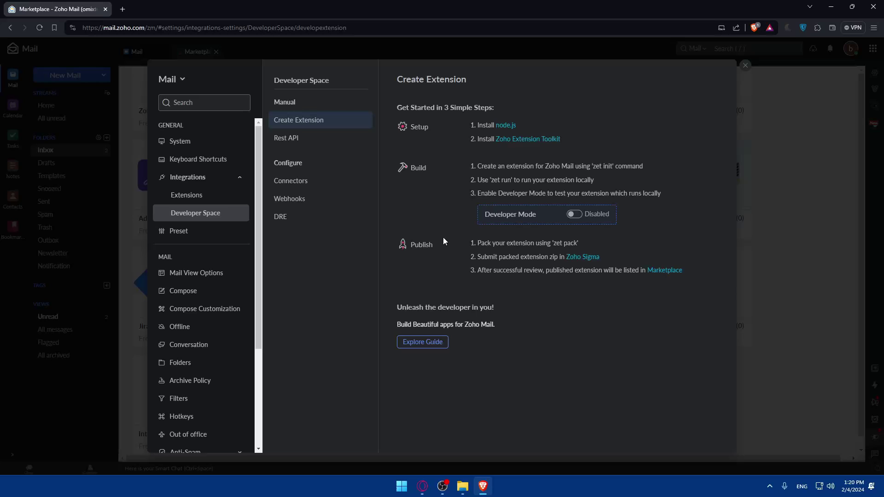
Go to the Extensions list and filter it to Non Zoho Apps.
click(214, 194)
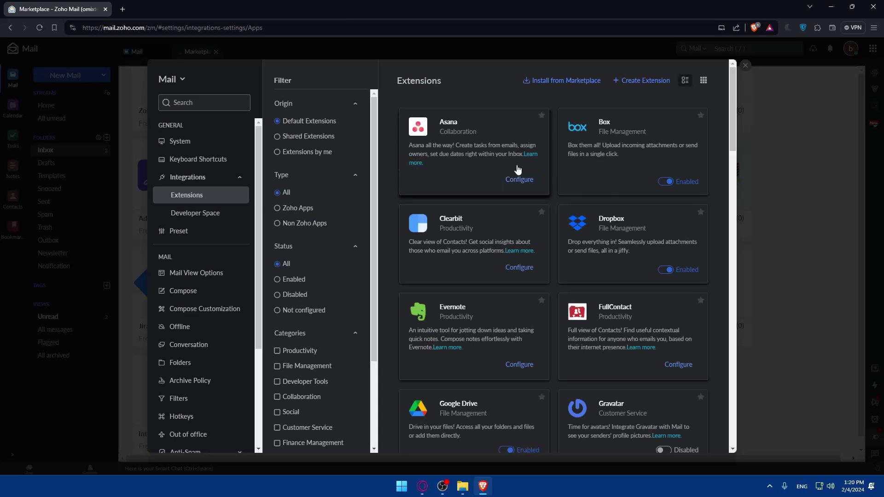
scroll(499, 156, down, 2)
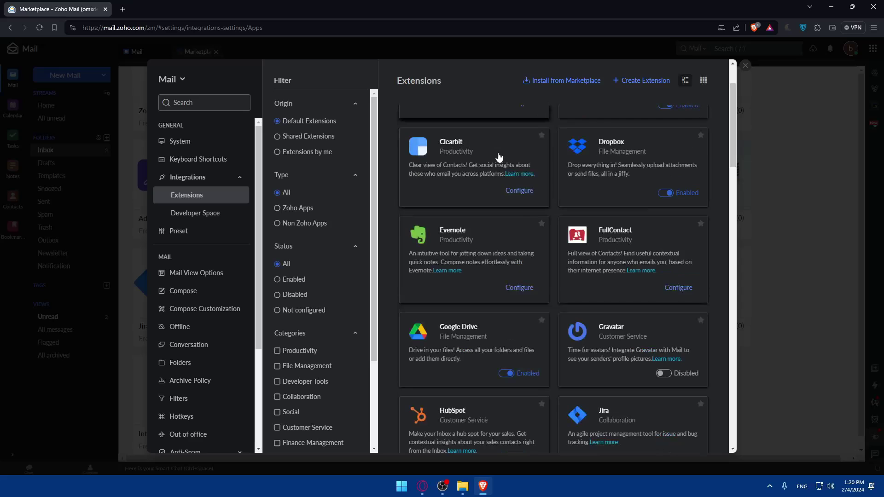
scroll(499, 157, down, 2)
click(297, 223)
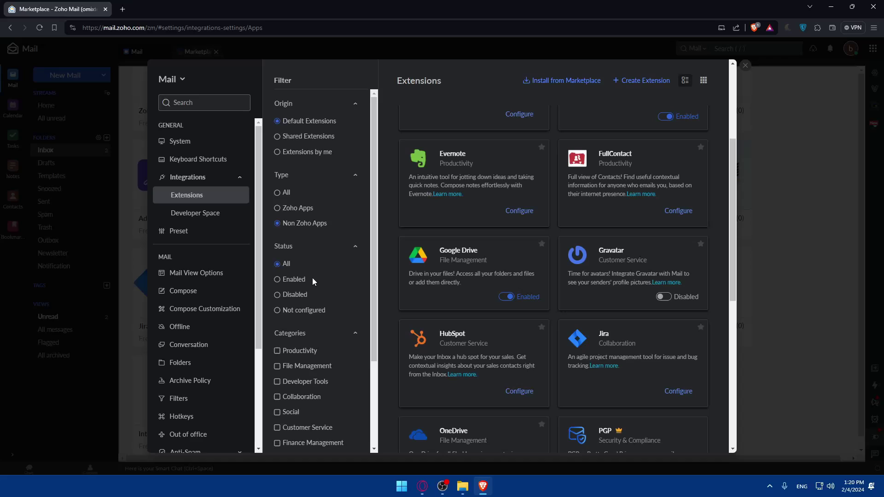
scroll(312, 279, down, 2)
scroll(304, 303, down, 1)
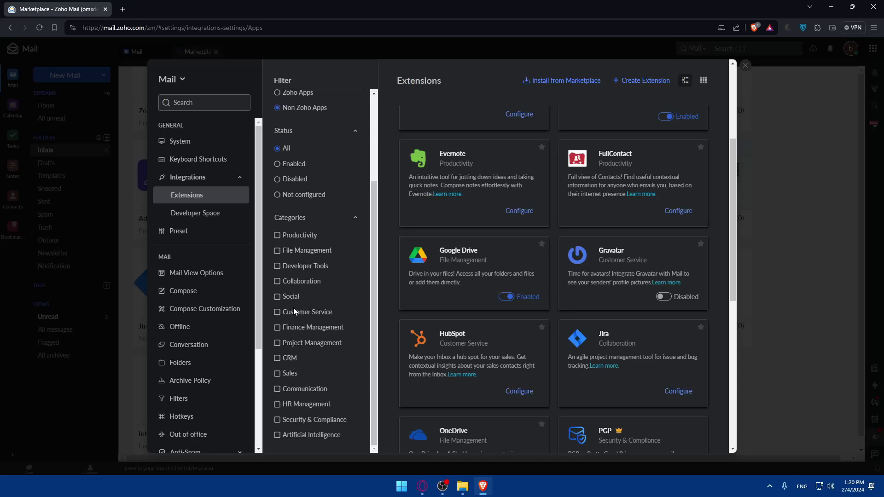
Apply and then clear the CRM and Communication category filters, leaving only non-Zoho apps listed.
click(278, 360)
click(278, 359)
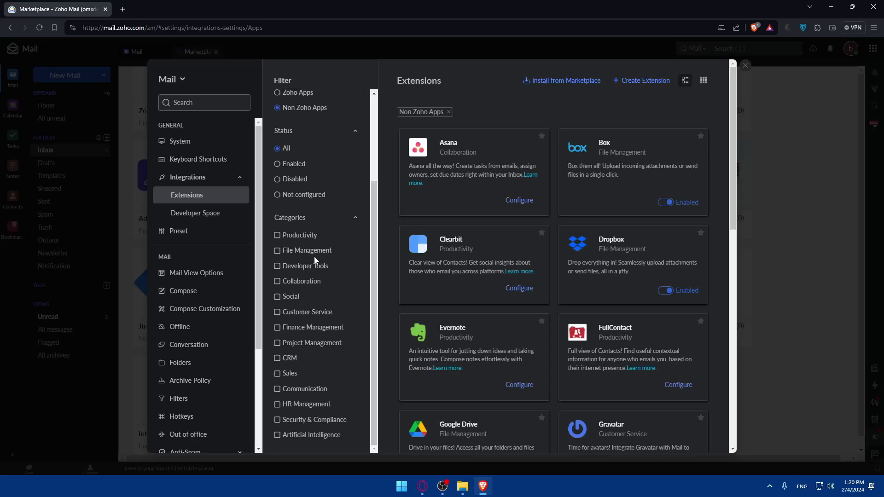
click(298, 390)
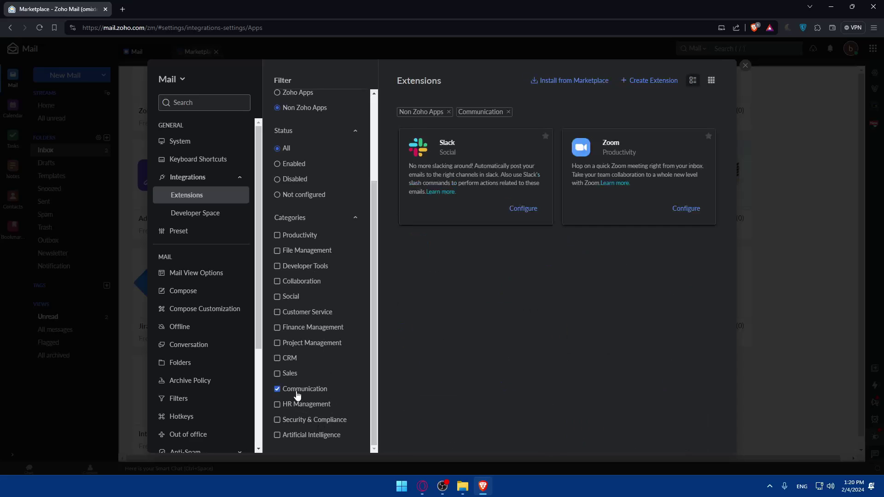
click(297, 394)
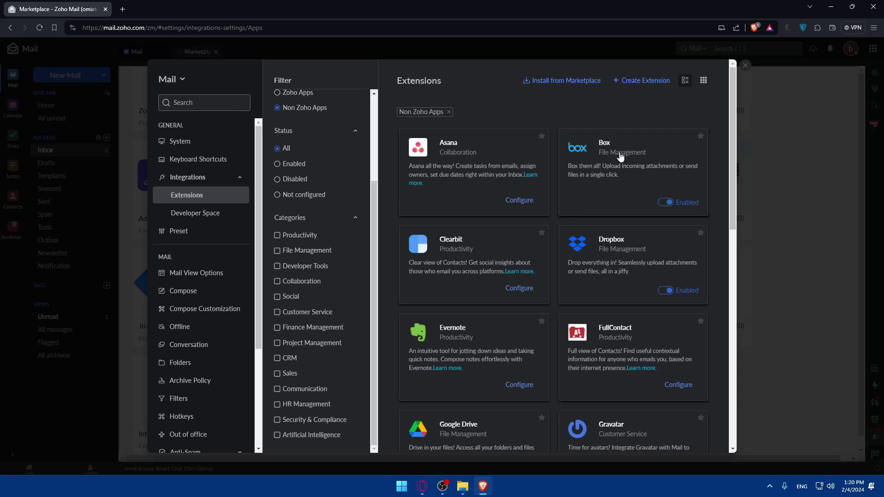
scroll(602, 198, down, 10)
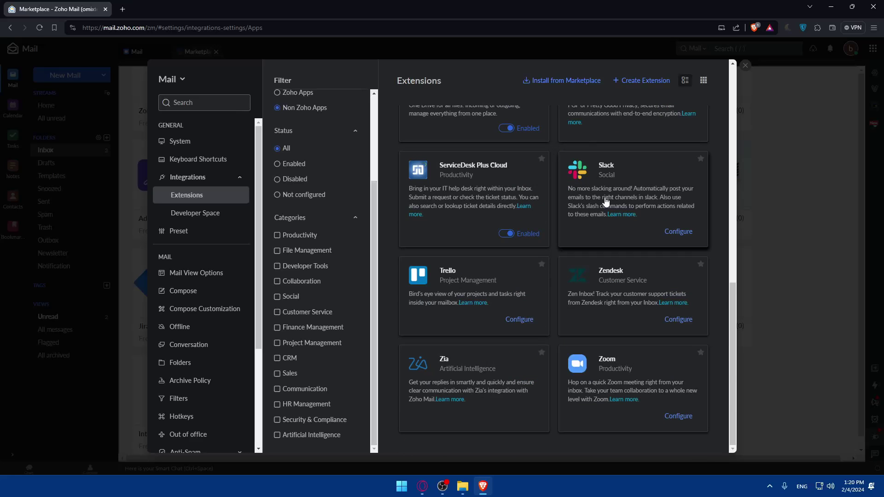
scroll(605, 201, up, 10)
Search settings for 'imap', view Imap Details, then try Add Imap Account, a paid-plan premium feature.
click(204, 103)
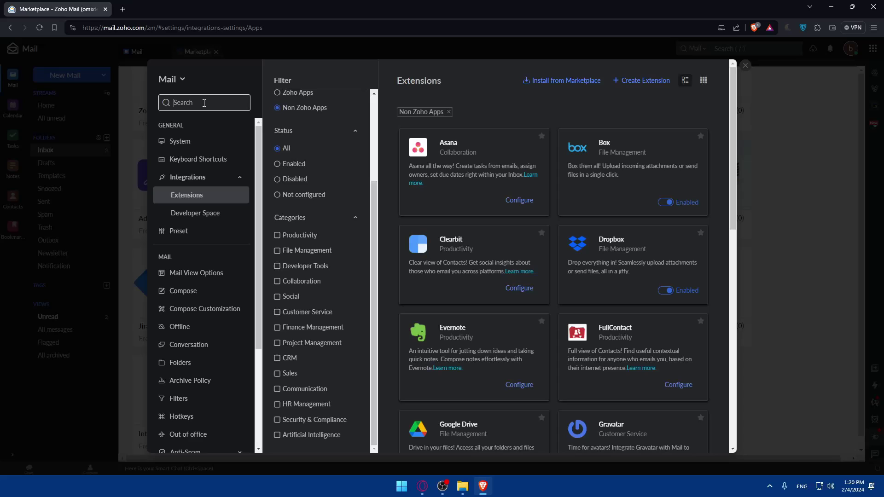
text(imap)
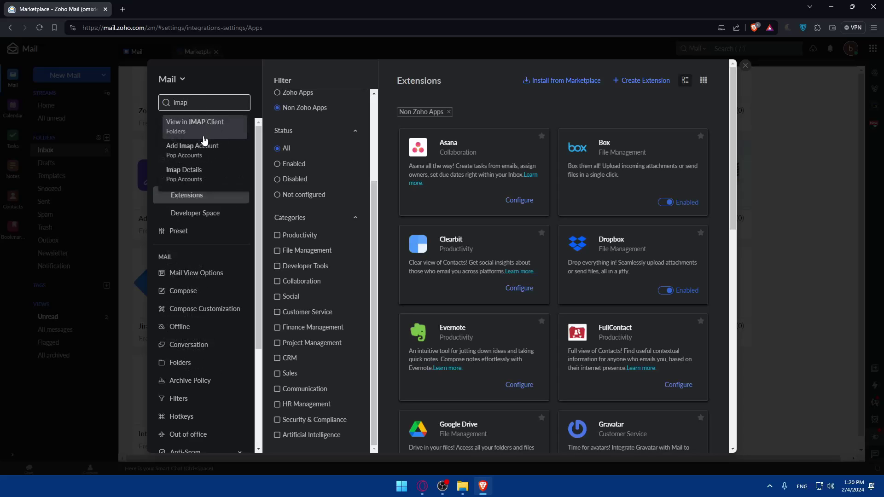
click(197, 174)
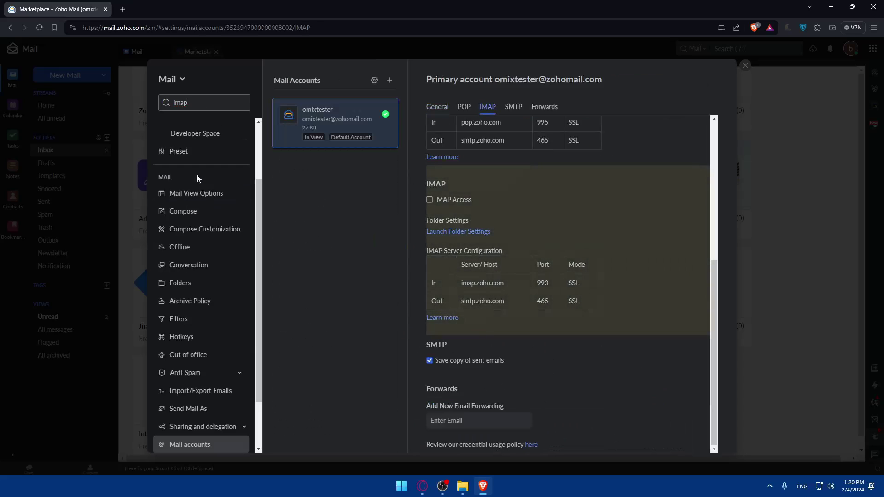
click(197, 102)
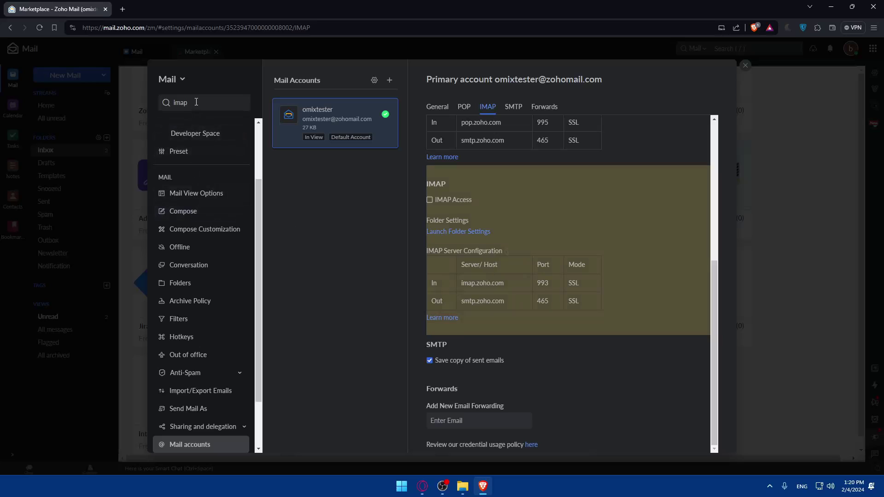
click(197, 153)
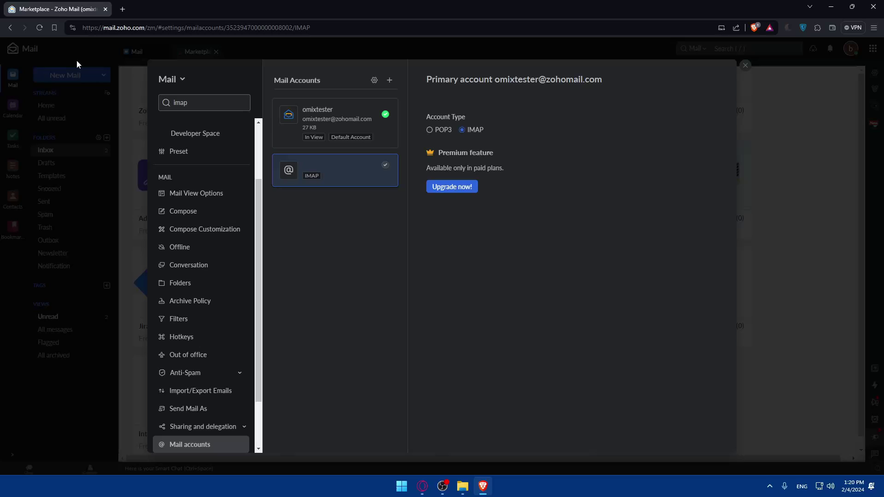
In a new tab, search Google for 'can i connect apple mail to zoho mail'.
click(123, 10)
text(can )
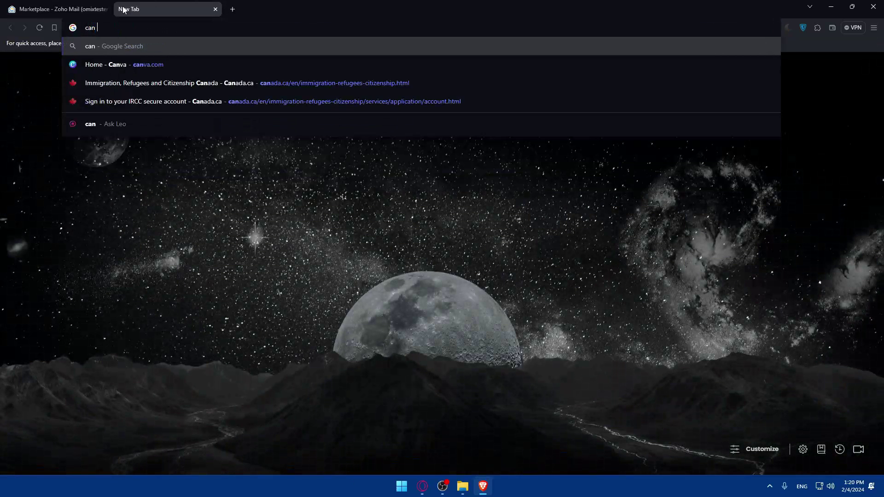
text(iconnect )
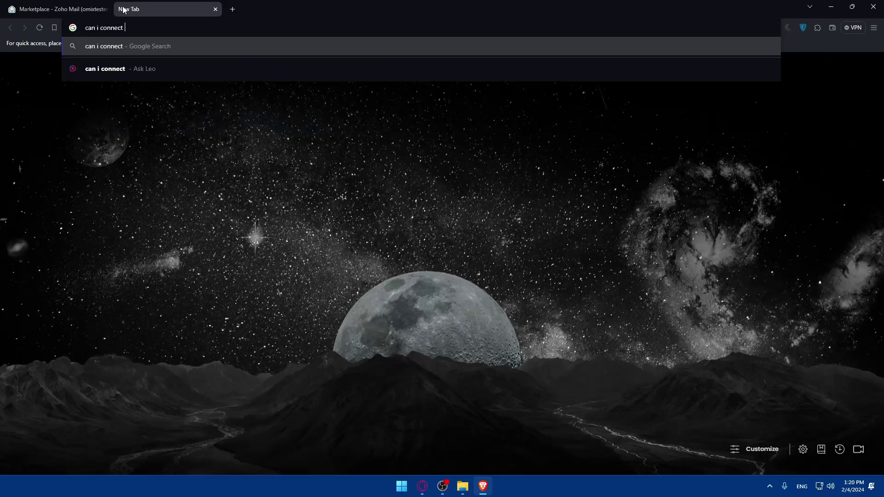
text(apple mail )
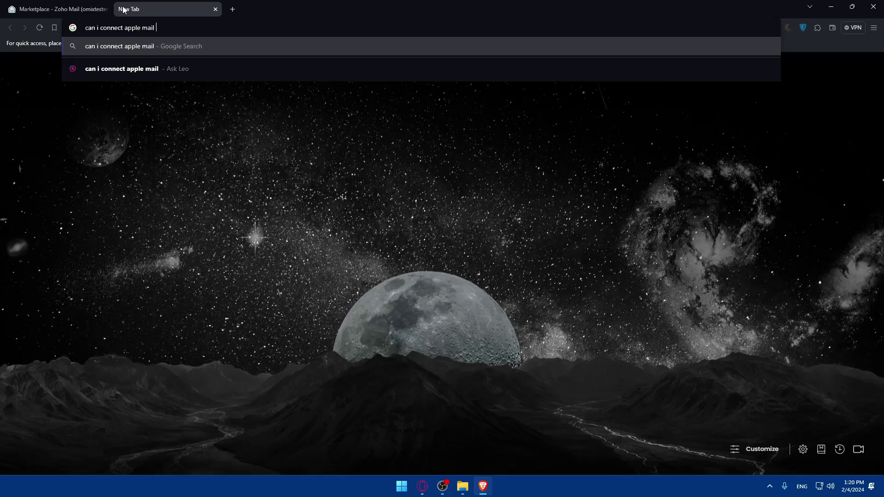
text(to zoho mail)
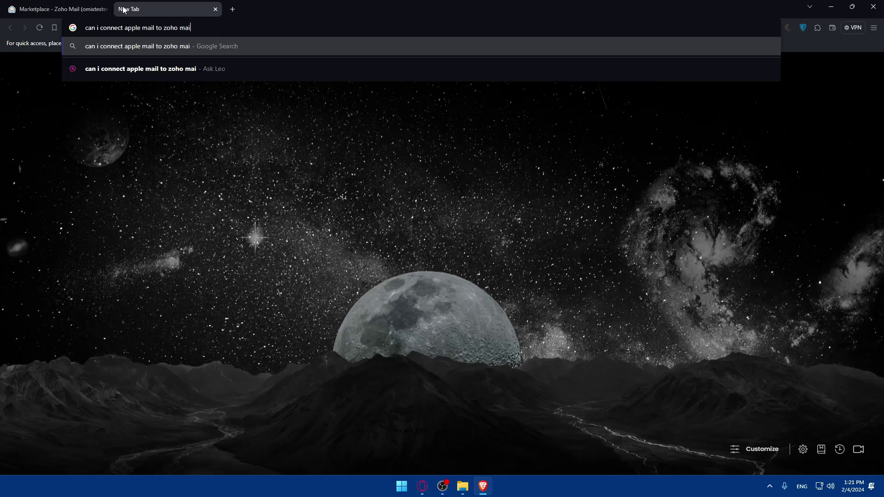
key(Return)
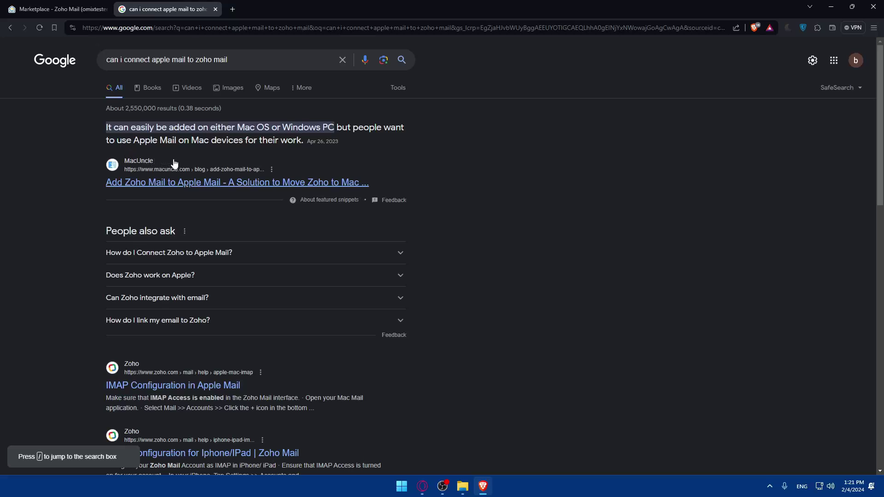
Open the MacUncle Zoho-to-Apple Mail article and jump to its '4 Main Steps to Work on the Tool' section.
click(139, 184)
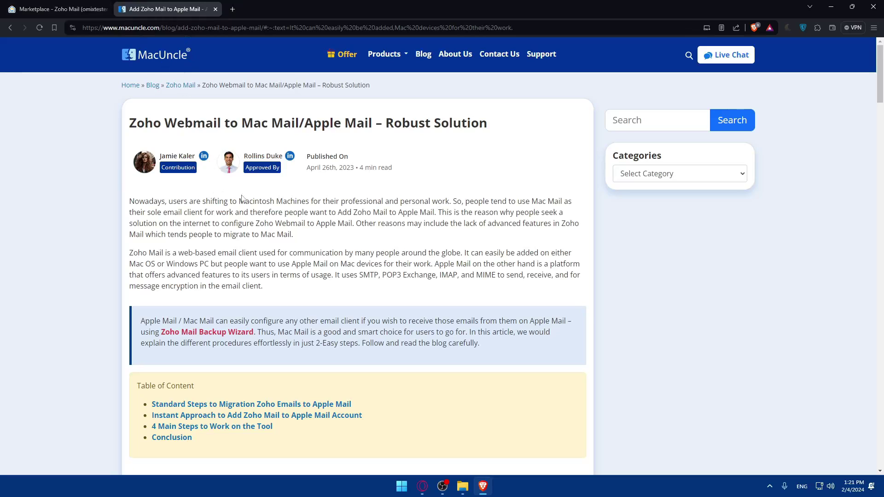
scroll(239, 200, down, 5)
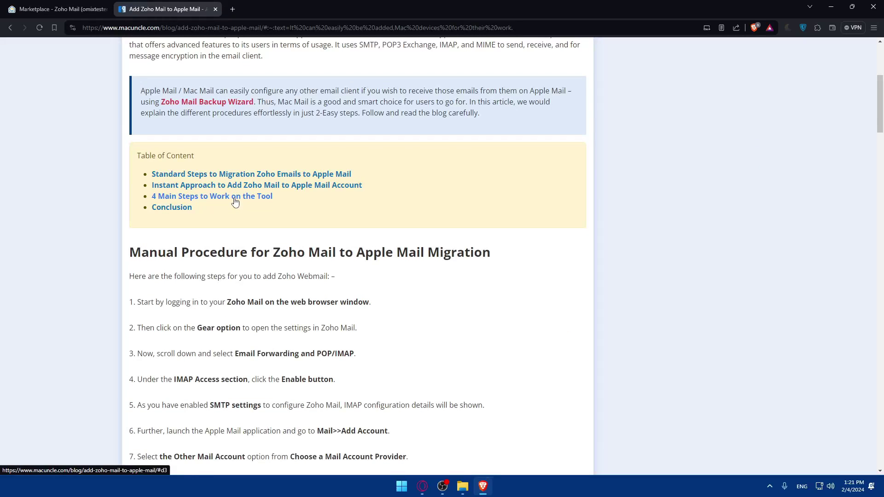
click(235, 198)
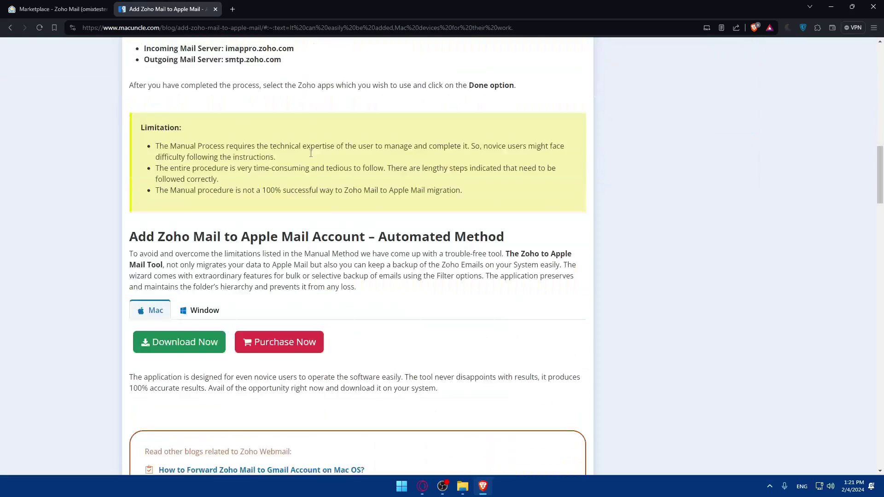
Return to the search results and open Zoho's 'IMAP Configuration in Apple Mail' help page.
key(alt+Left)
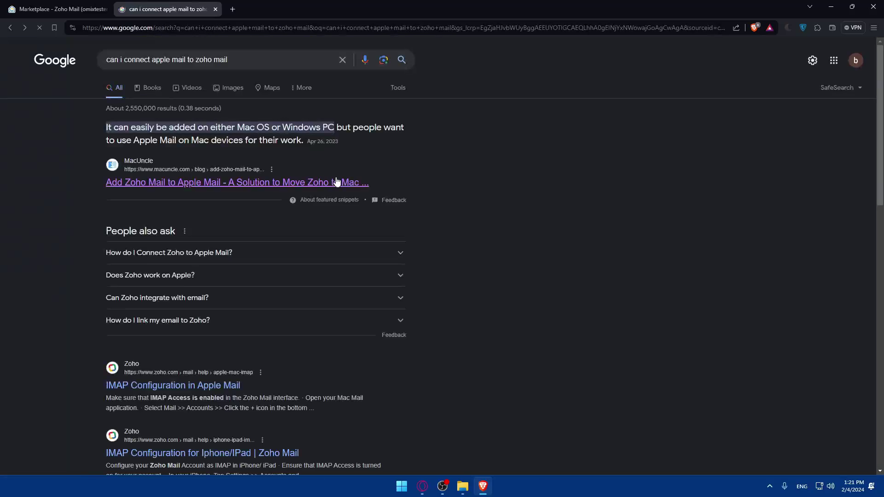
scroll(277, 244, down, 1)
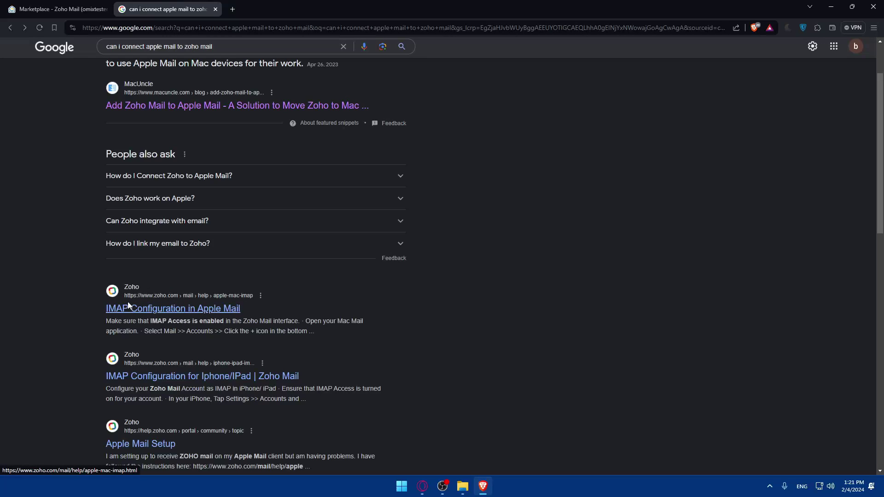
drag(106, 309, 262, 315)
click(208, 312)
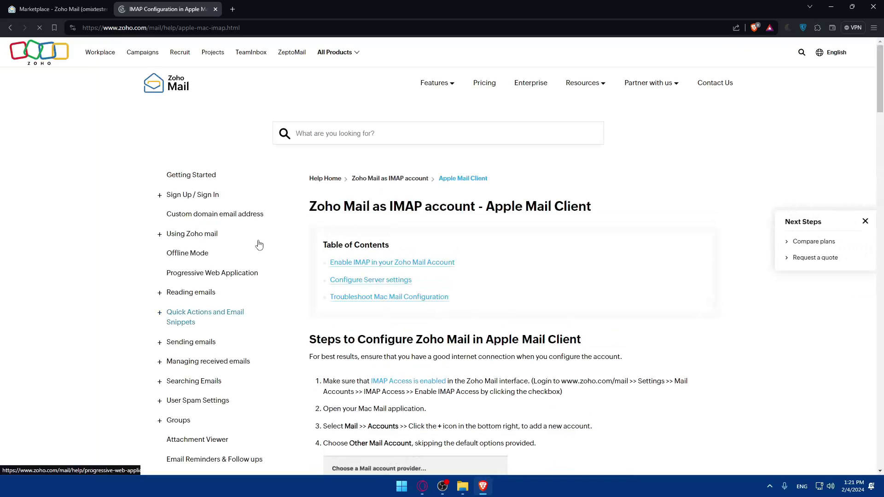
scroll(295, 244, down, 3)
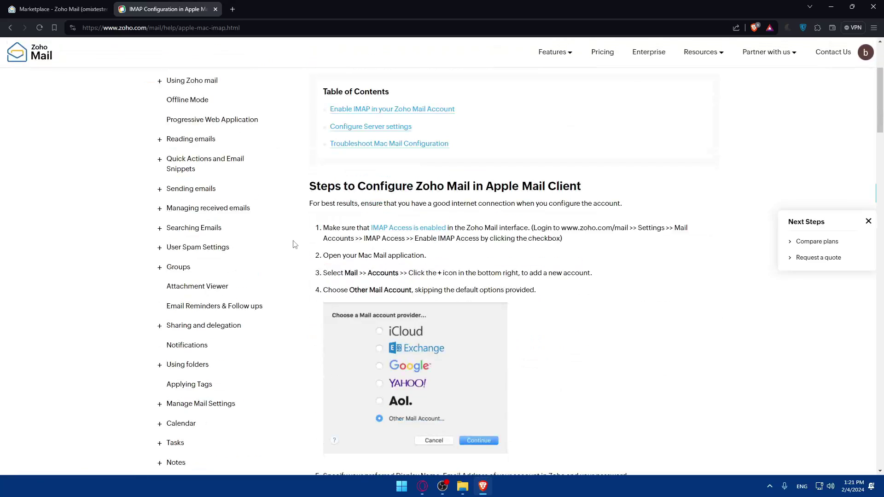
scroll(354, 249, down, 2)
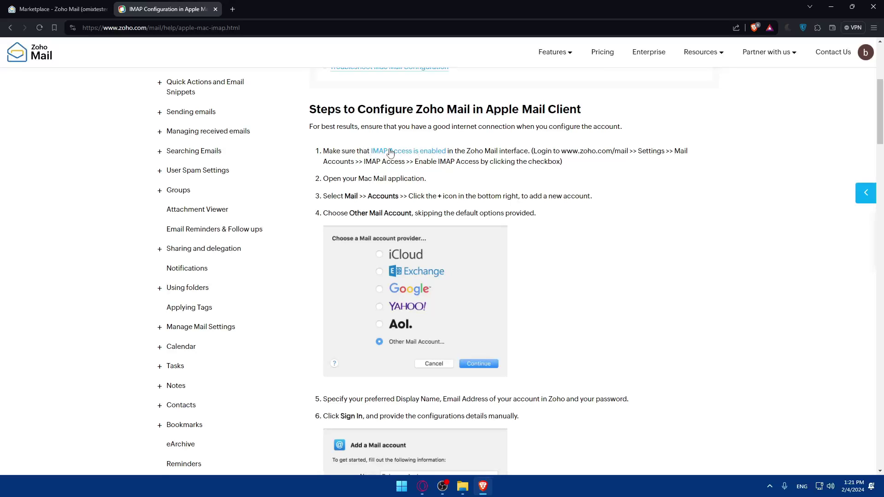
Set the Zoho Mail account type to POP3, then return to the Apple Mail IMAP guide.
key(ctrl+Tab)
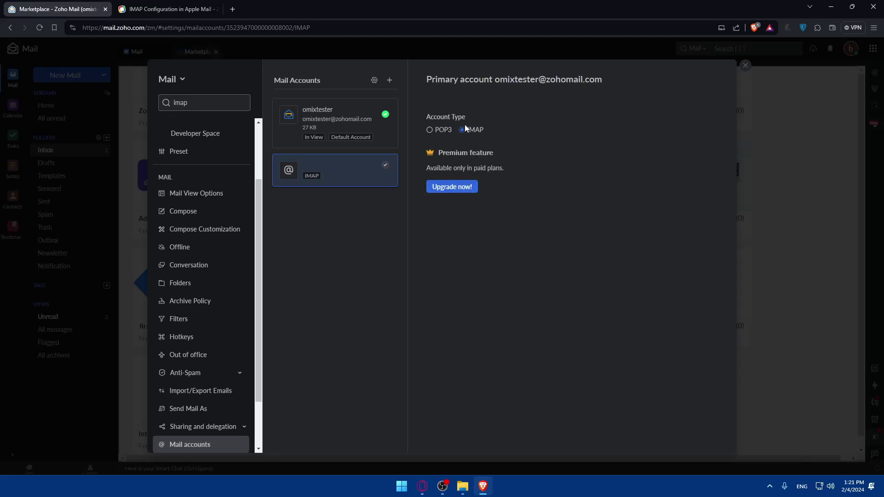
click(438, 131)
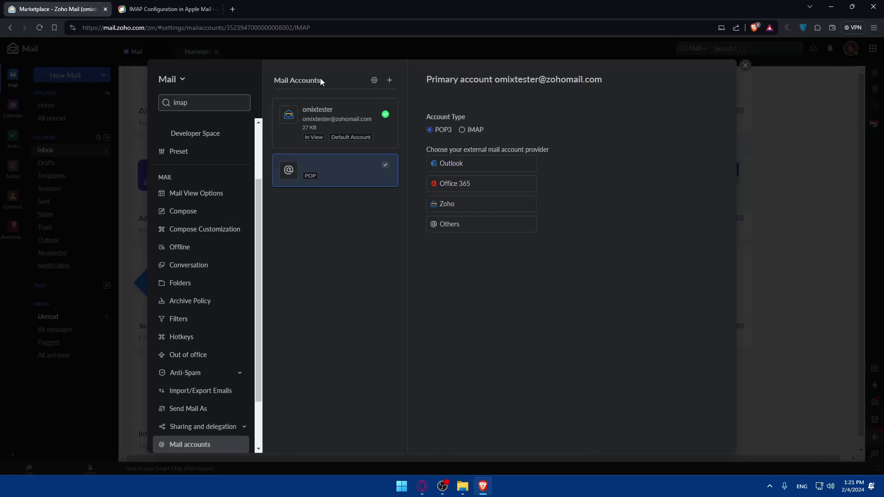
click(169, 9)
Review the guide's IMAP server settings, Troubleshooting and Related Pages, then scroll back to the top.
scroll(474, 181, down, 8)
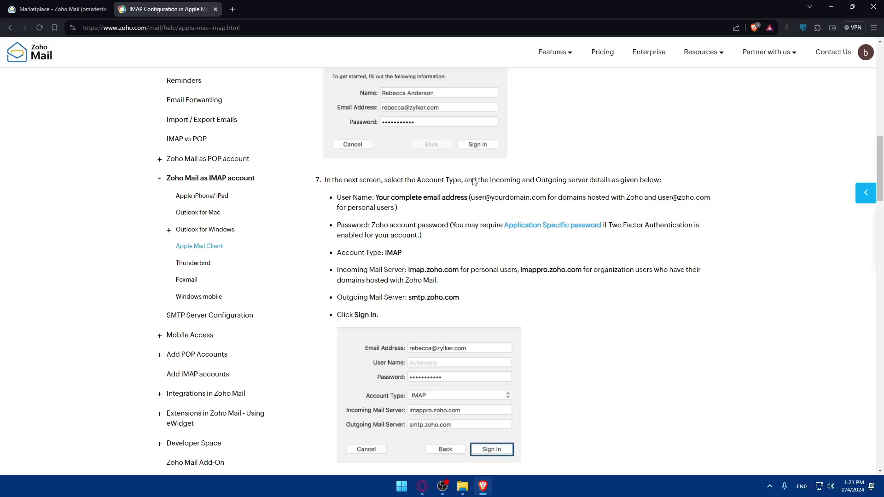
scroll(474, 178, up, 5)
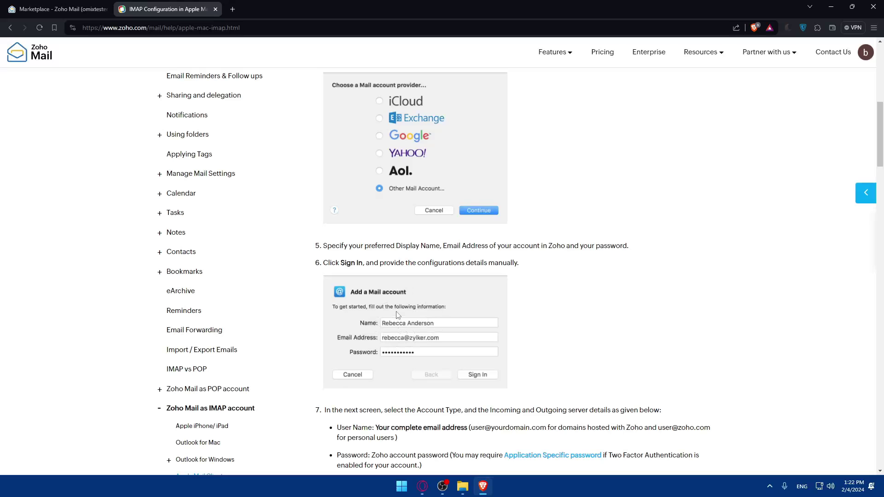
scroll(415, 322, down, 10)
scroll(418, 247, down, 6)
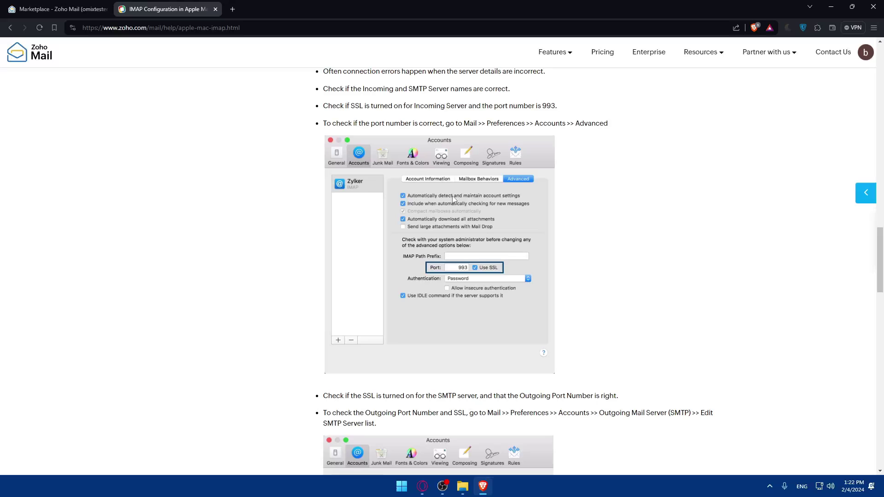
scroll(451, 234, down, 5)
scroll(426, 261, down, 7)
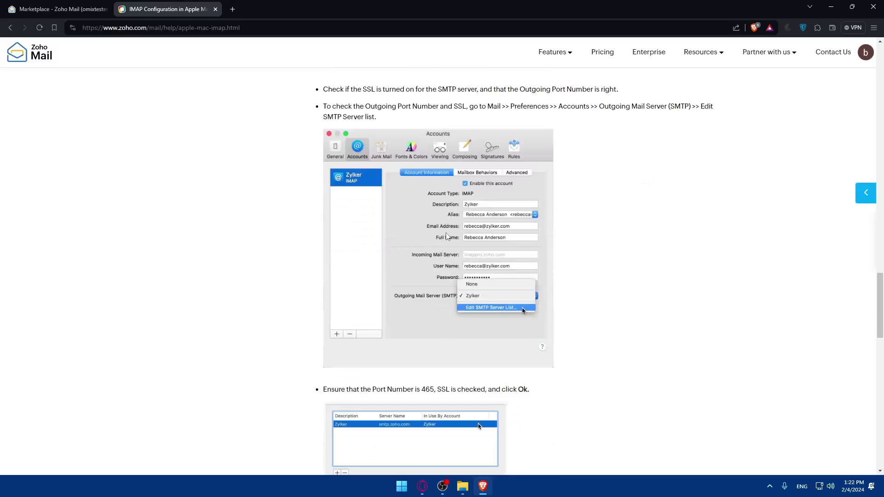
scroll(434, 246, down, 3)
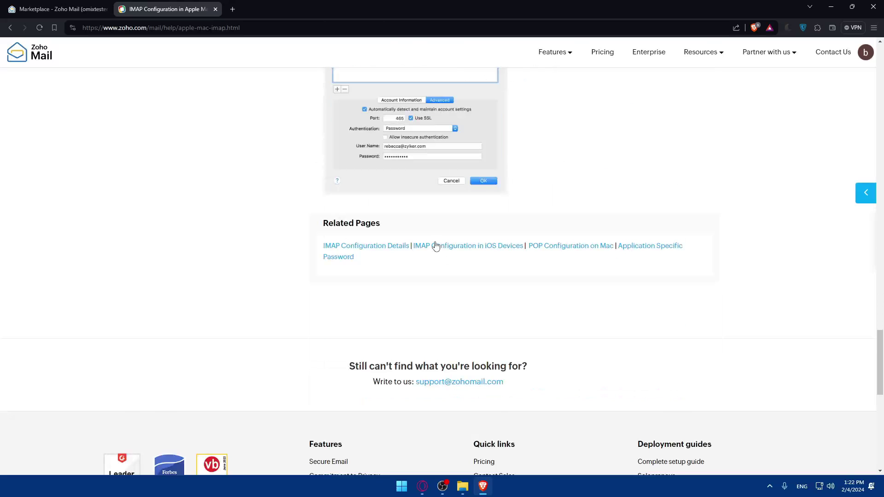
scroll(481, 284, up, 20)
scroll(484, 287, up, 10)
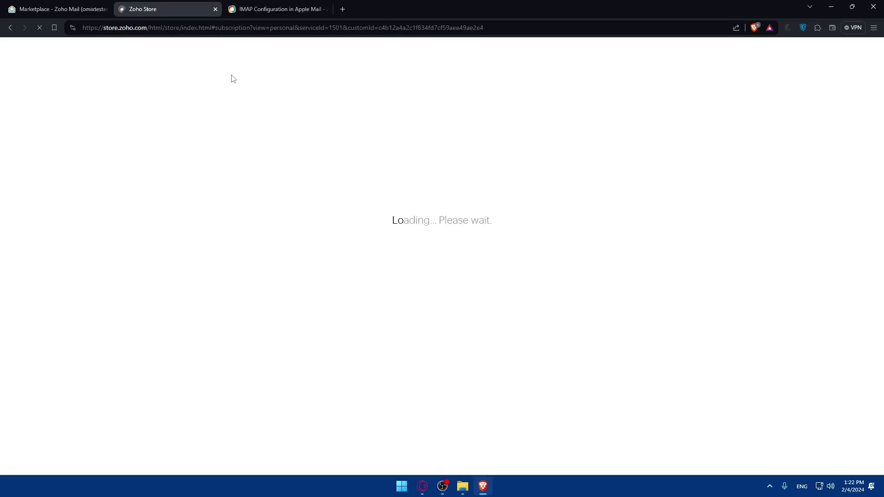
Close the Zoho Store tab and reopen the MacUncle article at its Manual Procedure section.
click(215, 9)
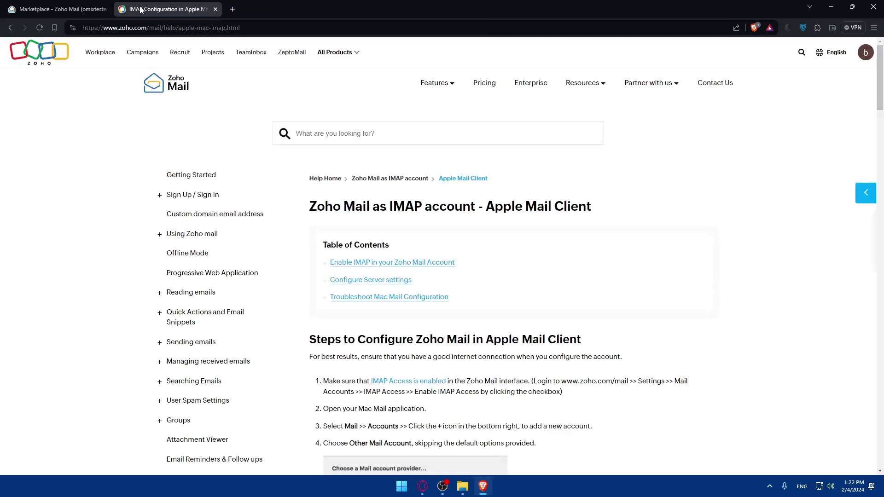
key(alt+Left)
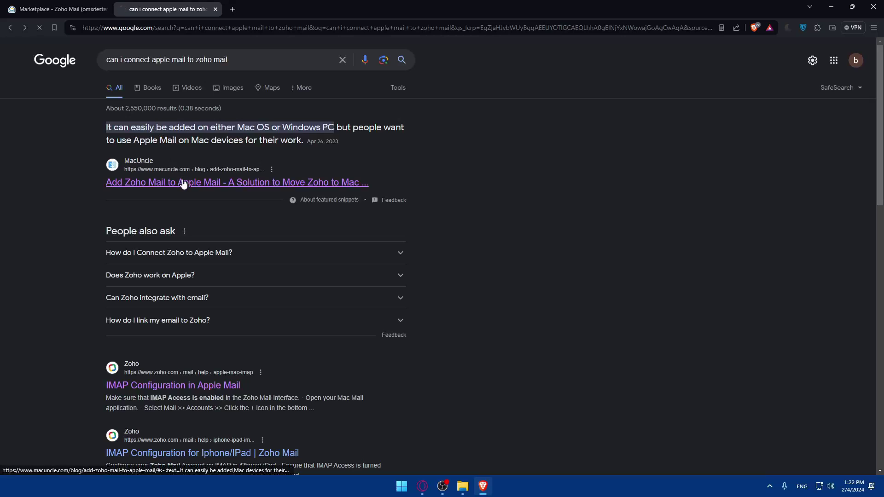
click(181, 183)
scroll(316, 192, down, 8)
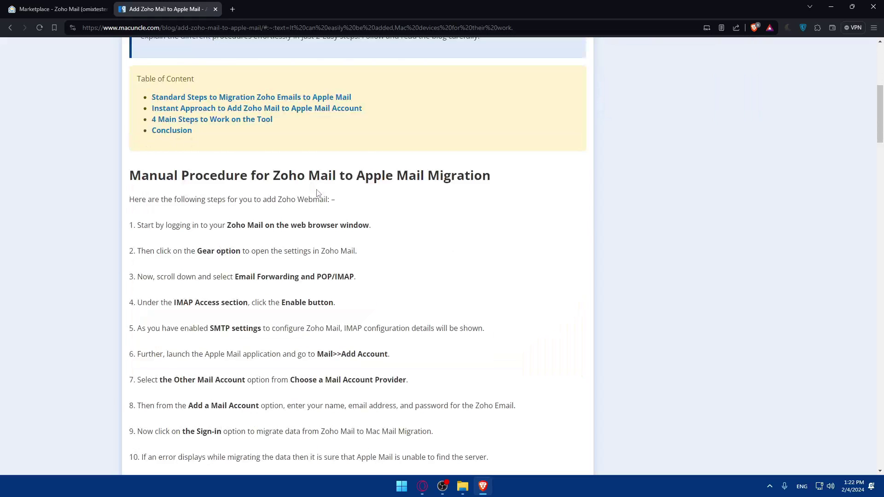
scroll(317, 194, down, 2)
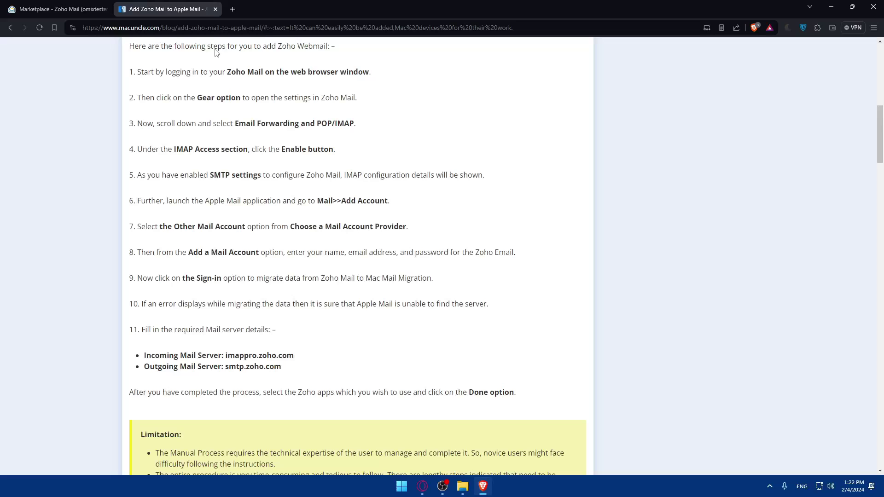
Add a blank browser tab and close the Zoho Mail Marketplace tab.
click(231, 9)
click(106, 9)
click(106, 10)
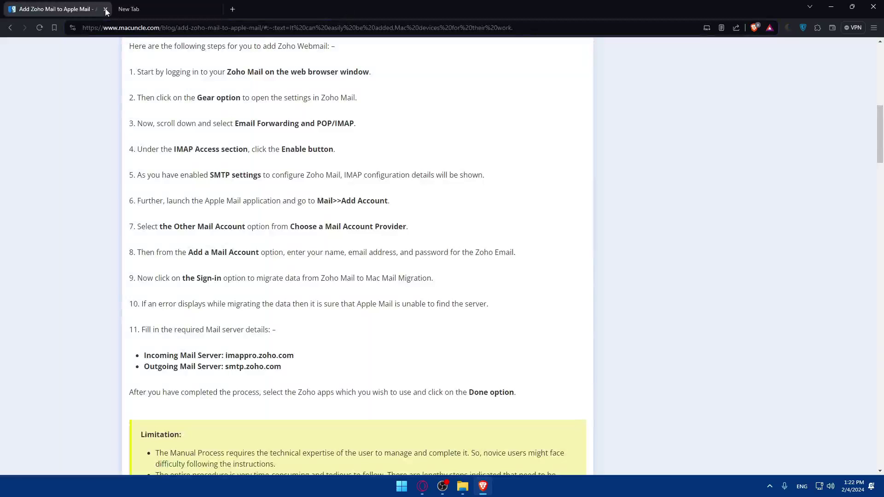